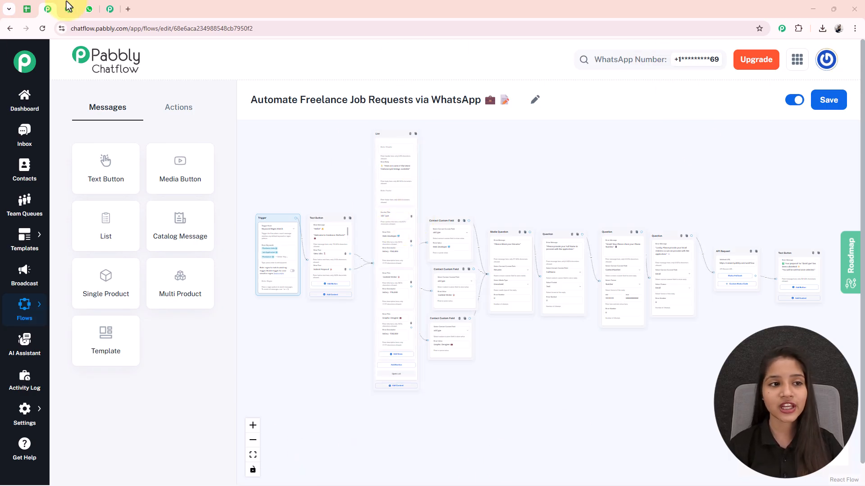
Switch to WhatsApp Web and send the message "Freelance Jobs" in the IT Company chat.
left_click(90, 10)
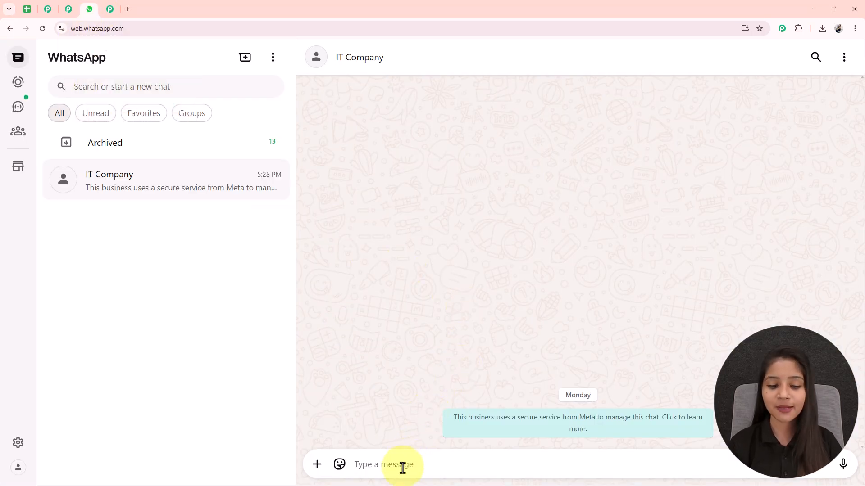
type("Freelance Jobs")
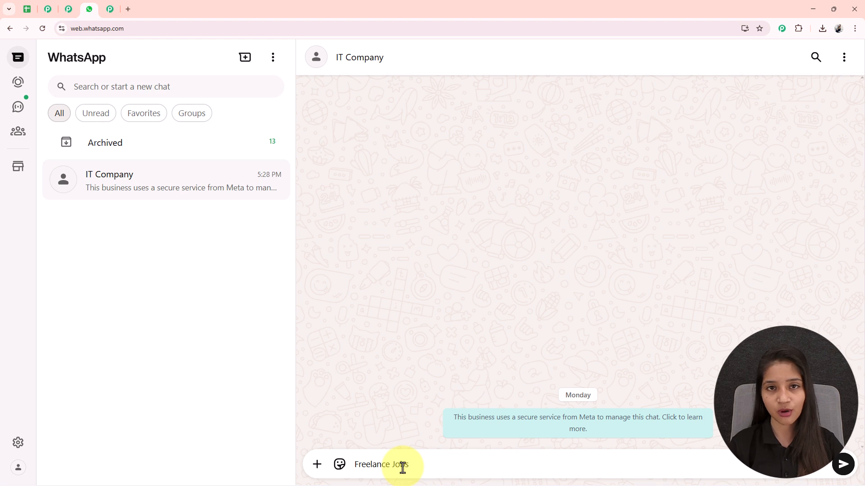
key("Return")
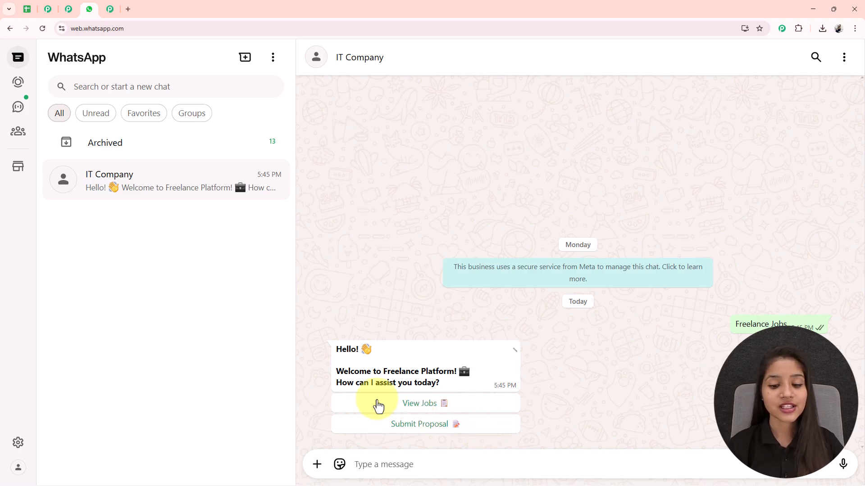
Reply with Submit Proposal and choose the Web Developer listing from the list of freelance jobs.
left_click(436, 426)
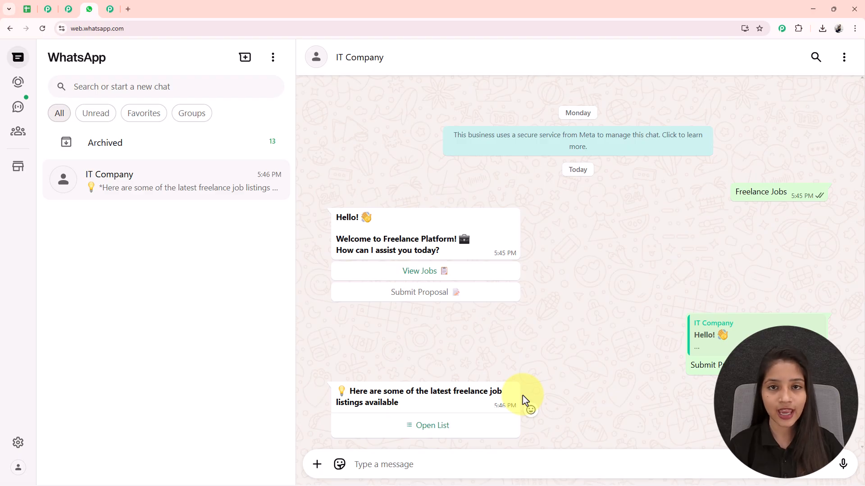
left_click(475, 428)
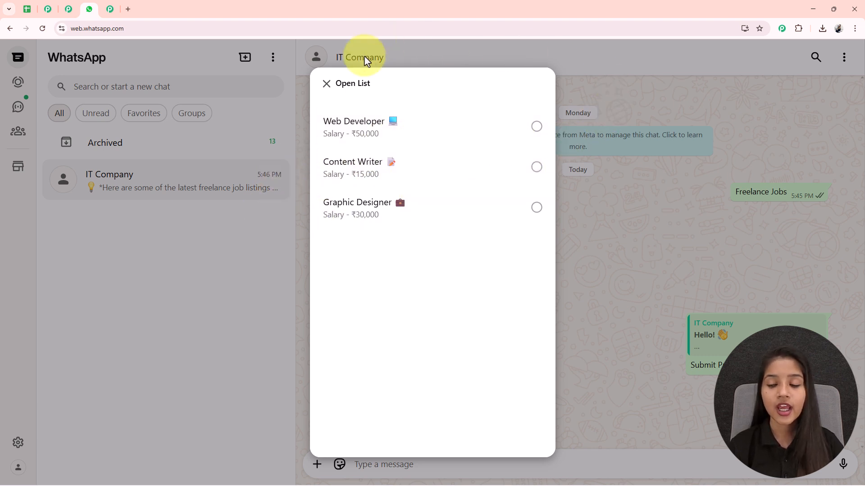
left_click(387, 122)
left_click(517, 427)
Answer the chatbot's application questions with the applicant's full name, phone number and email address.
left_click(359, 465)
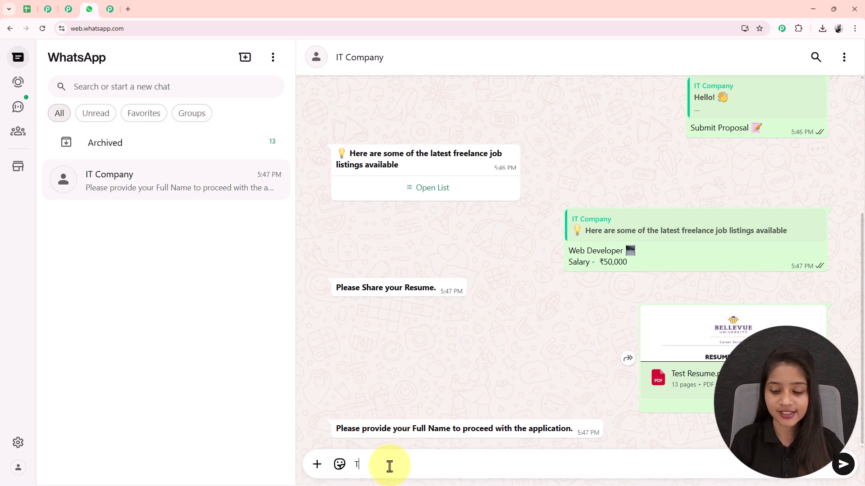
key("Return")
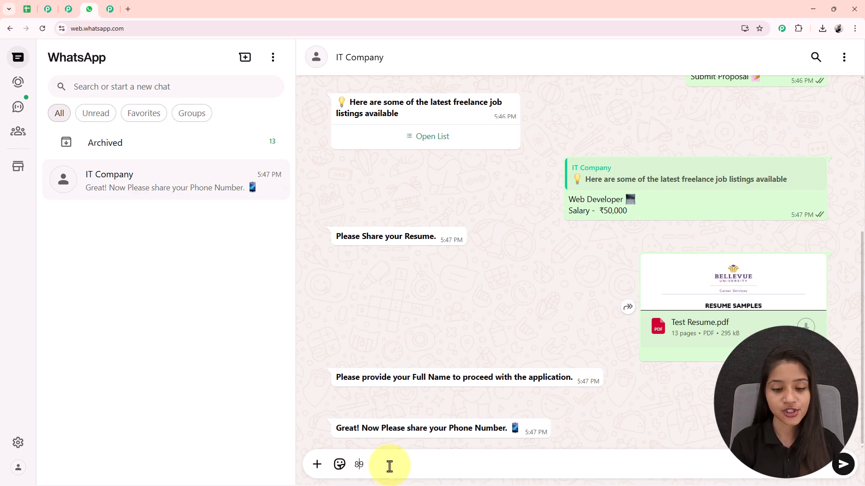
key("Return")
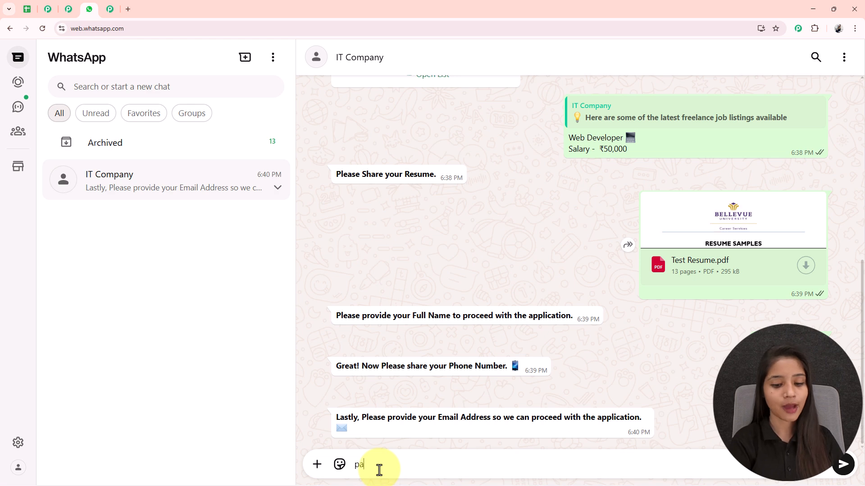
type("d")
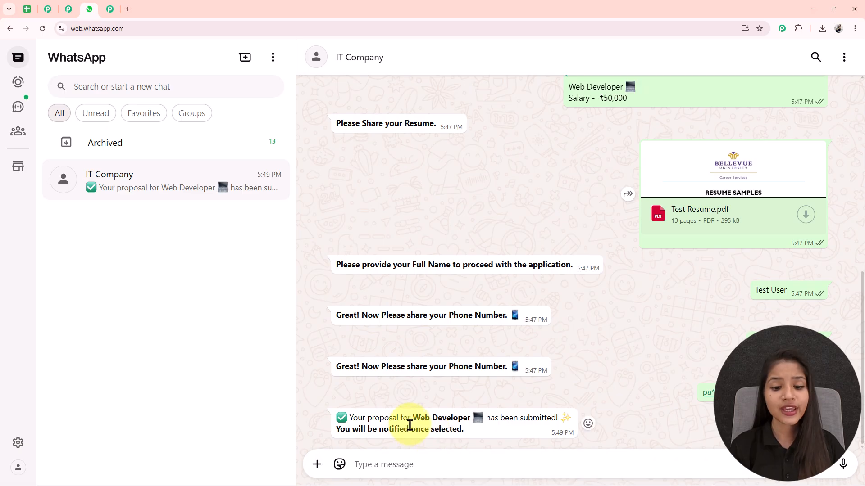
Review the Web Developer proposal confirmation, and check the applicant's row in the Freelance Job Requests Data spreadsheet.
left_click_drag(412, 418, 469, 418)
left_click(435, 399)
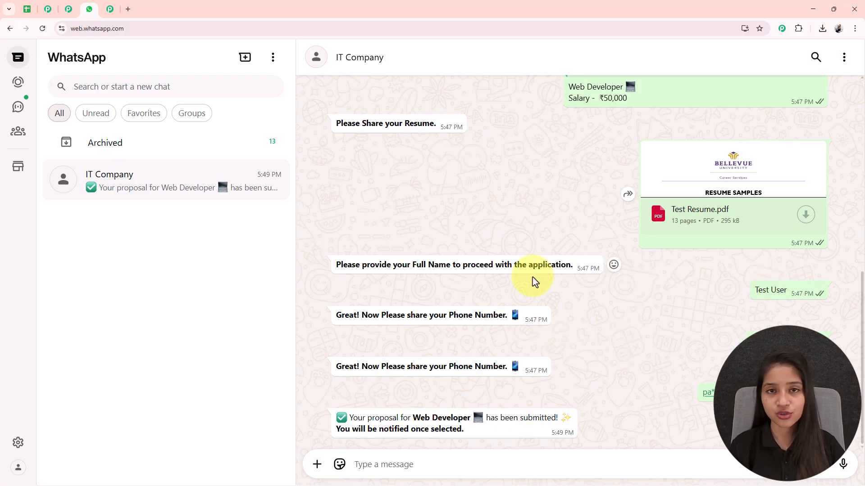
left_click(27, 9)
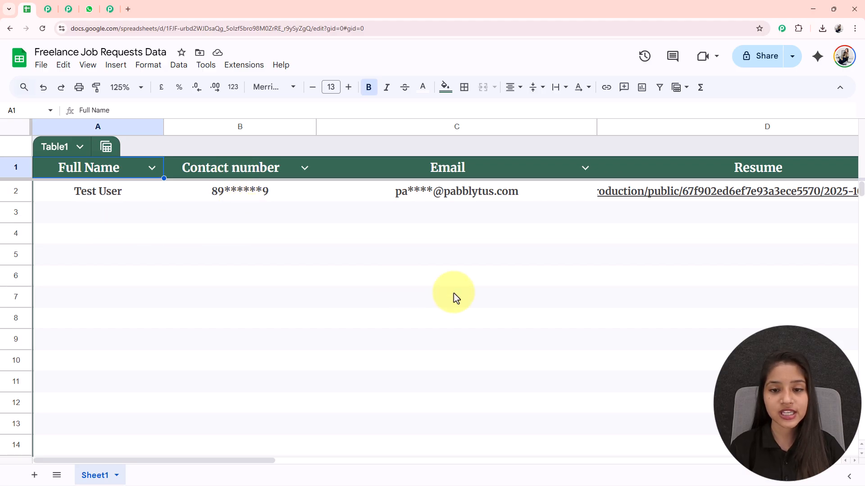
mouse_move(623, 200)
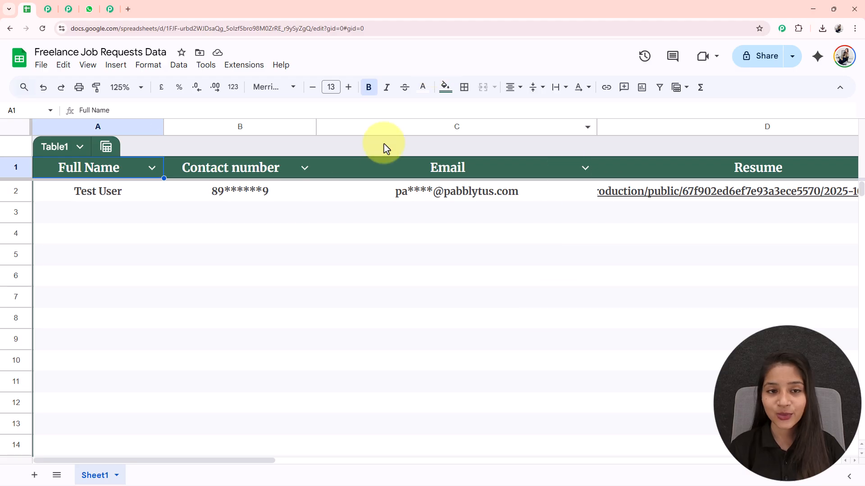
View the Freelance Job Requests workflow in Pabbly Connect and compare the WhatsApp chat with the spreadsheet.
left_click(68, 9)
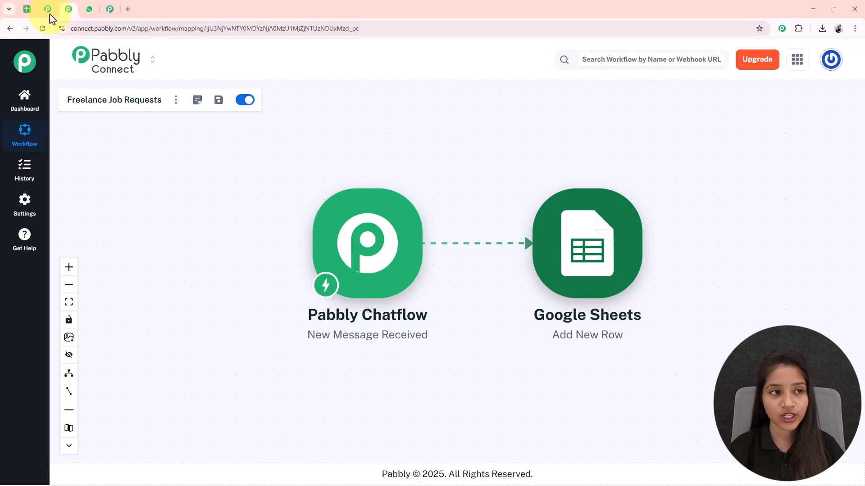
key("ctrl+Tab")
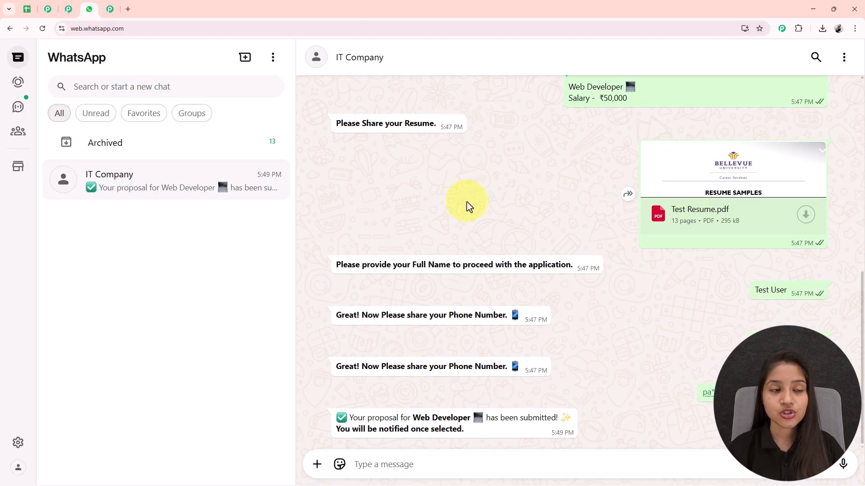
left_click(28, 11)
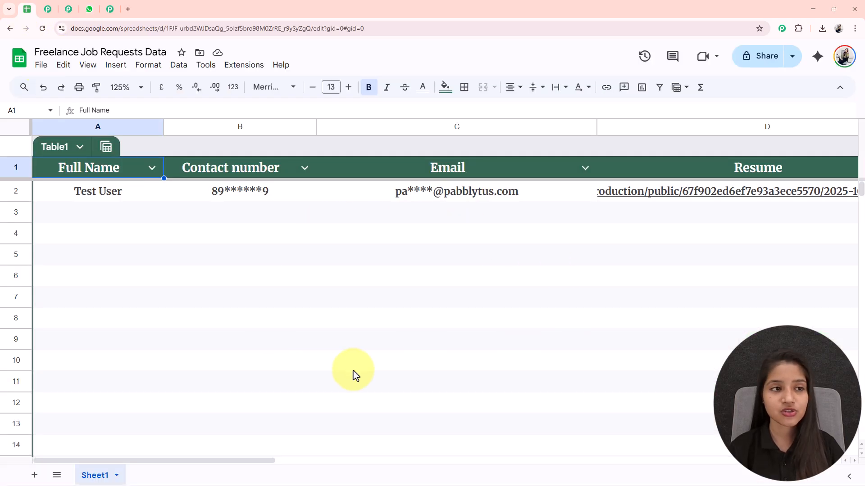
left_click(90, 10)
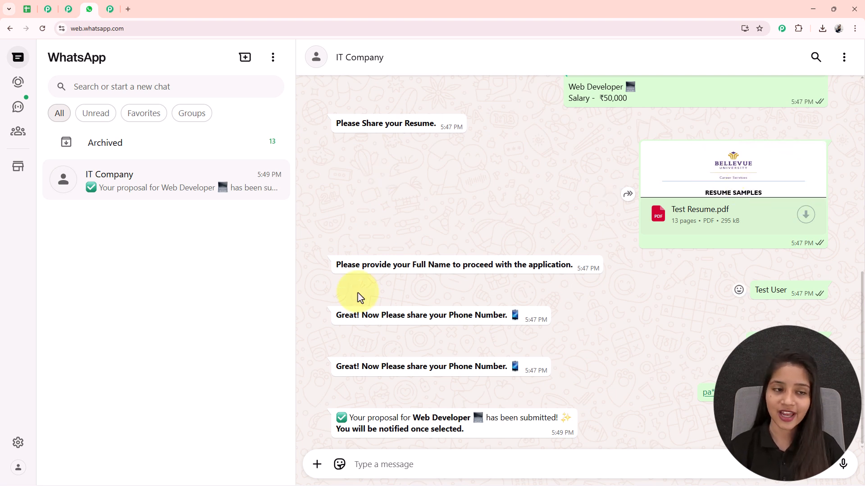
Open the Pabbly Chatflow website at pabbly.com/chatflow in a new browser tab and look through its landing page.
left_click(128, 9)
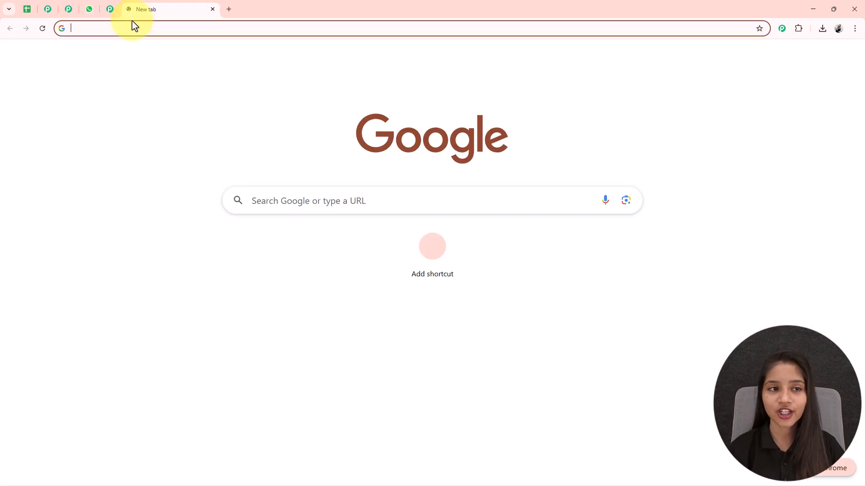
left_click(163, 30)
type("pa")
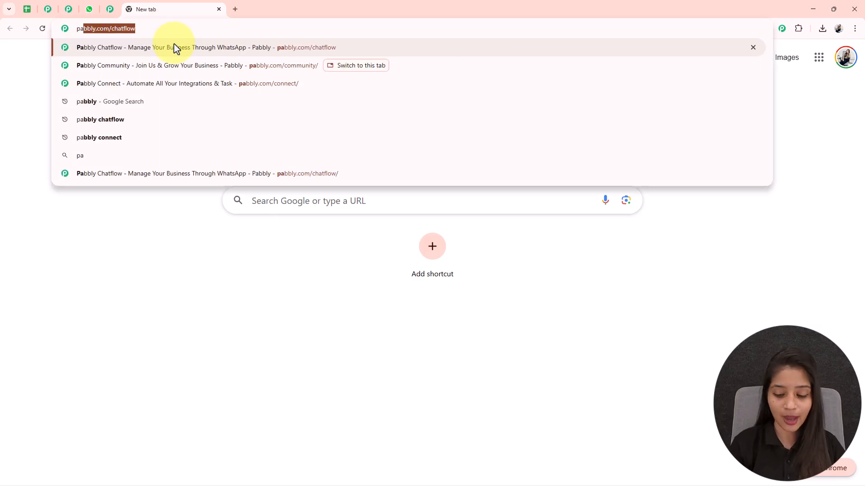
key("Right")
key("Return")
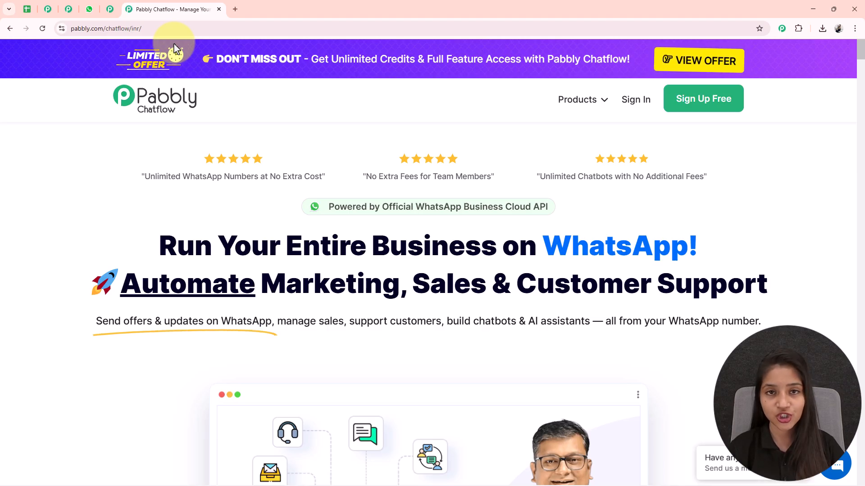
scroll(437, 249, "down", 5)
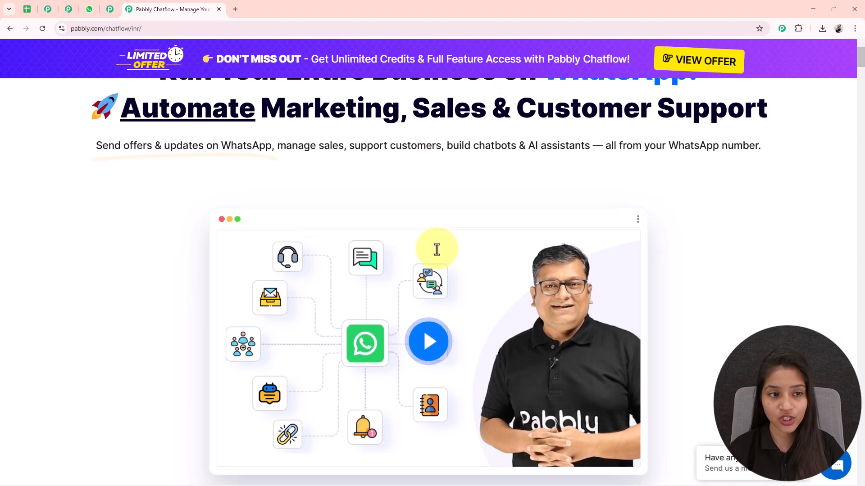
scroll(437, 249, "down", 9)
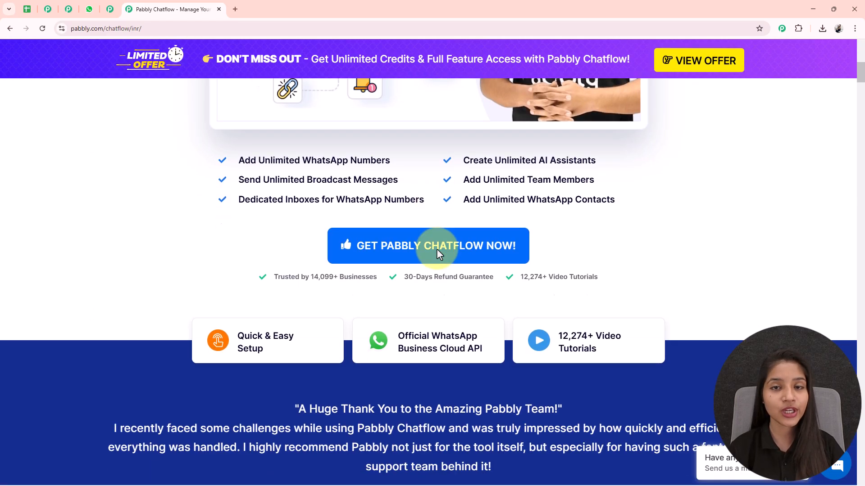
scroll(436, 248, "down", 4)
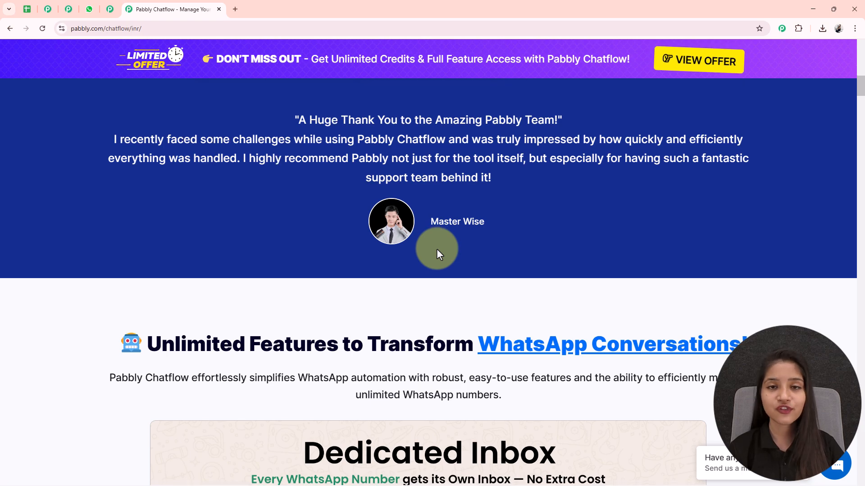
scroll(437, 248, "up", 4)
scroll(437, 249, "up", 14)
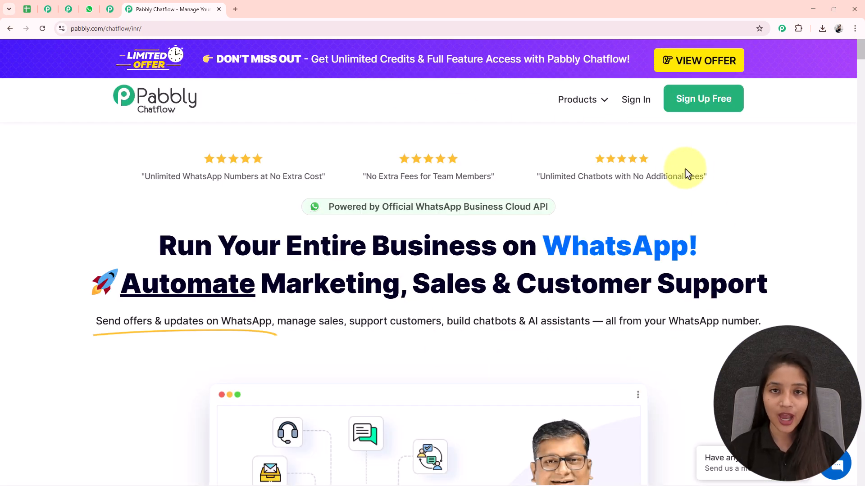
Examine the Pabbly Community page, including its member benefits and the option to join.
left_click(110, 9)
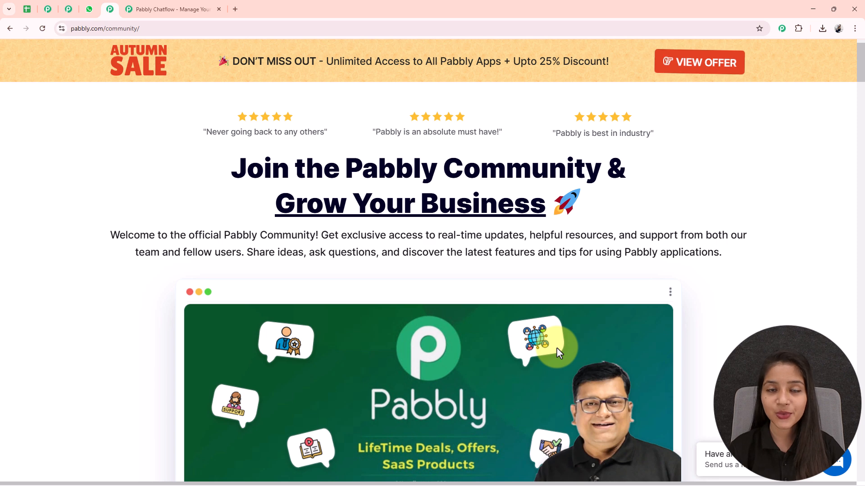
scroll(556, 348, "down", 7)
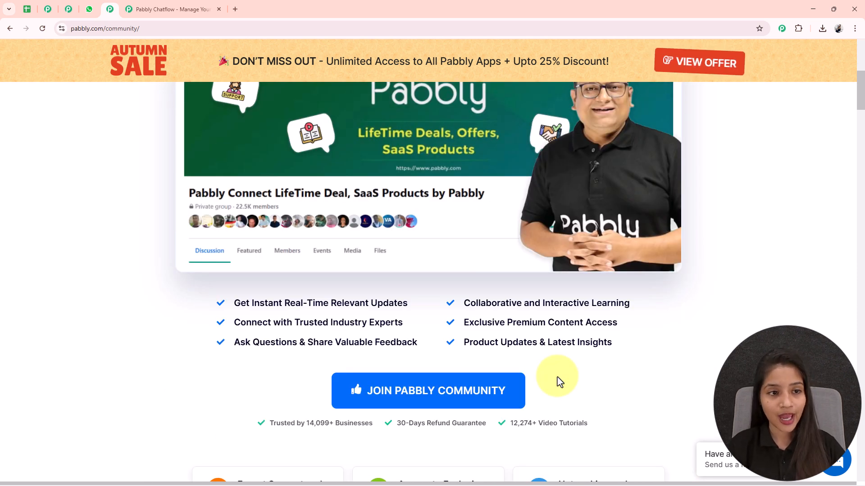
scroll(334, 299, "down", 4)
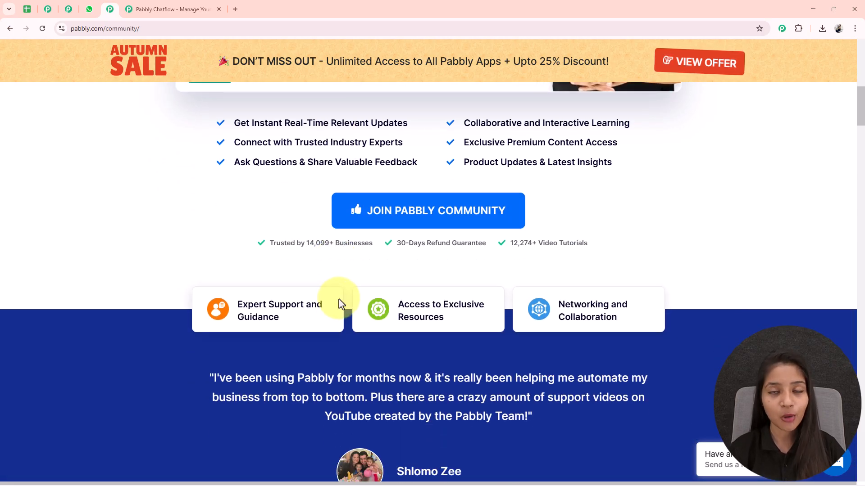
scroll(471, 340, "down", 2)
scroll(472, 340, "up", 5)
scroll(472, 339, "up", 7)
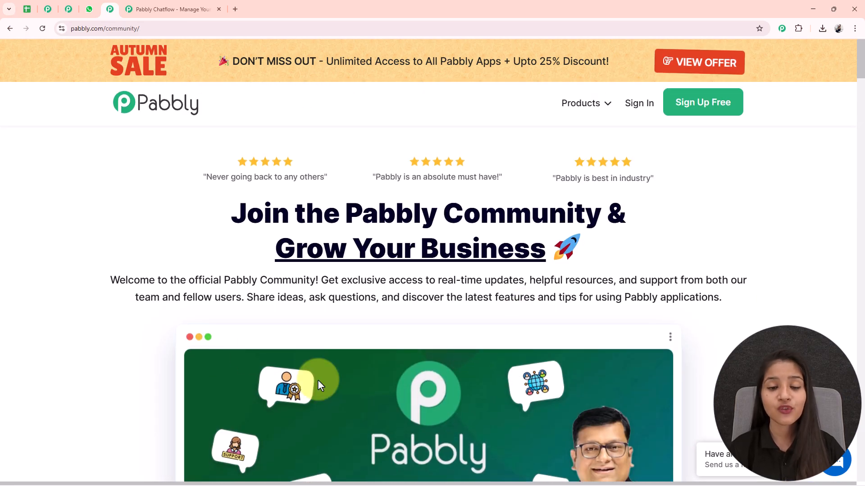
scroll(496, 239, "down", 6)
scroll(496, 264, "down", 5)
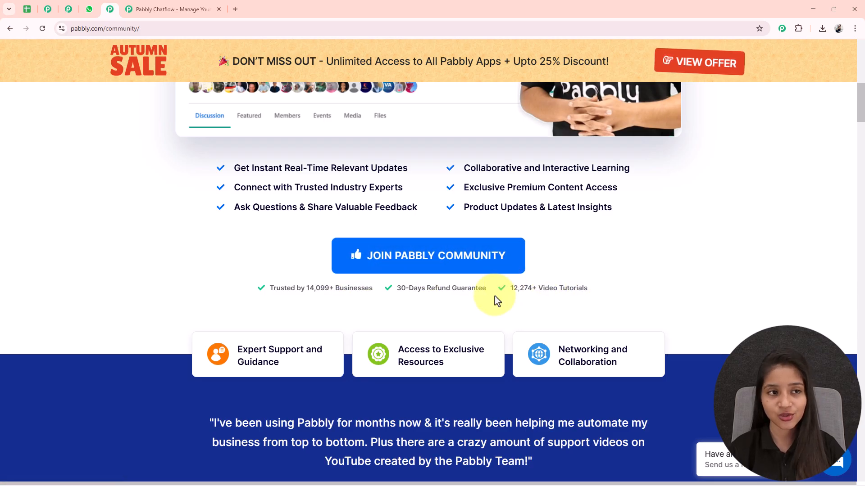
scroll(585, 290, "up", 5)
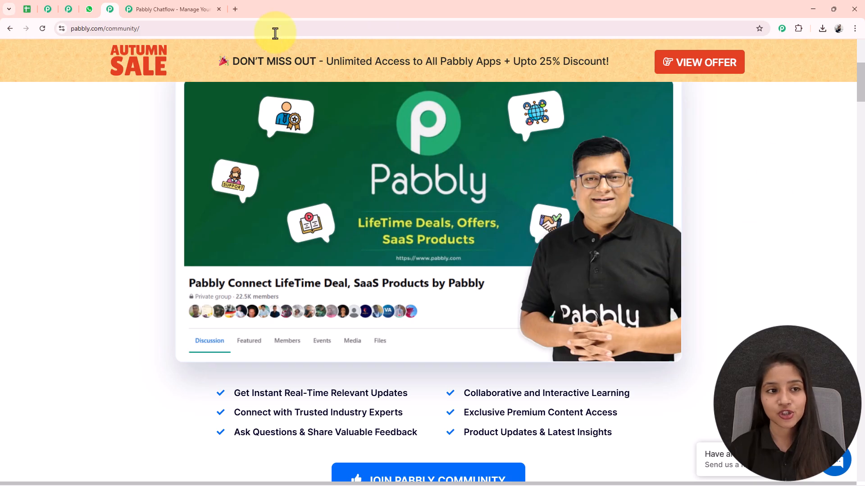
Return to the Pabbly Chatflow website, sign in, and access Pabbly Chatflow from the list of all Pabbly apps.
left_click(177, 10)
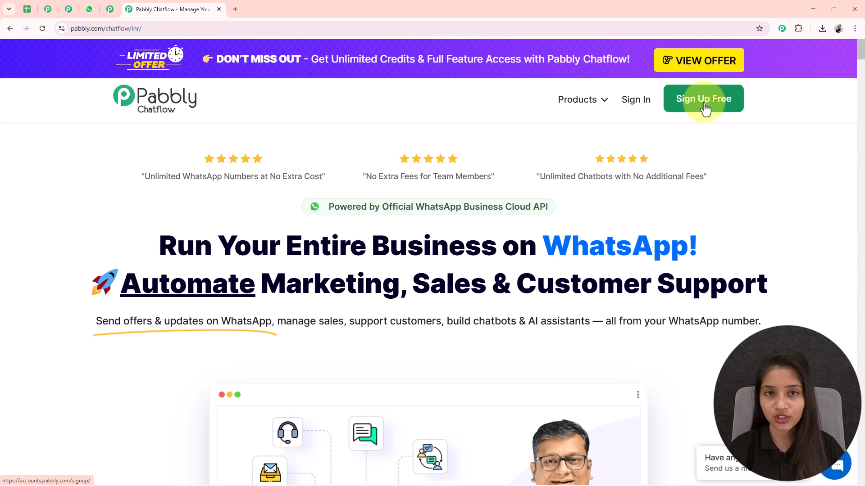
left_click(636, 101)
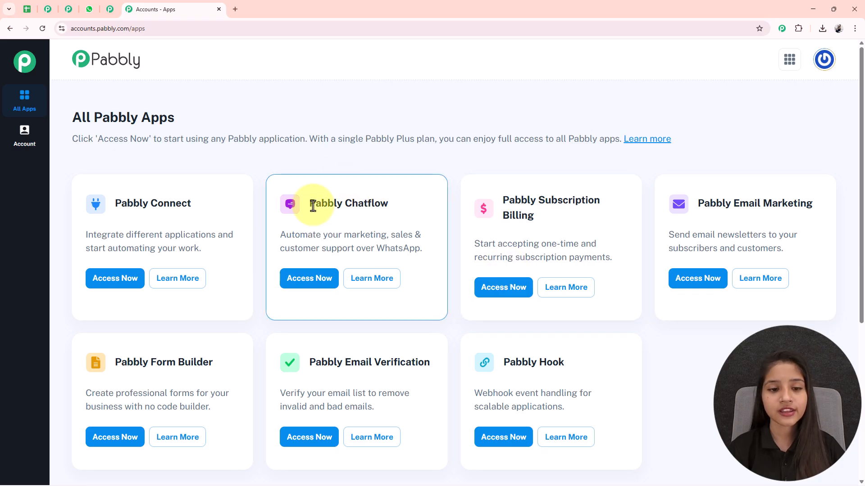
left_click_drag(314, 203, 380, 207)
left_click(381, 207)
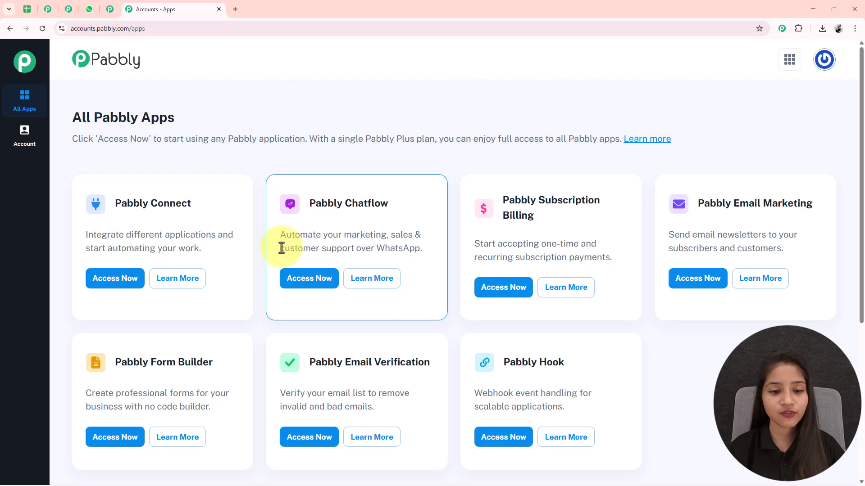
left_click(295, 282)
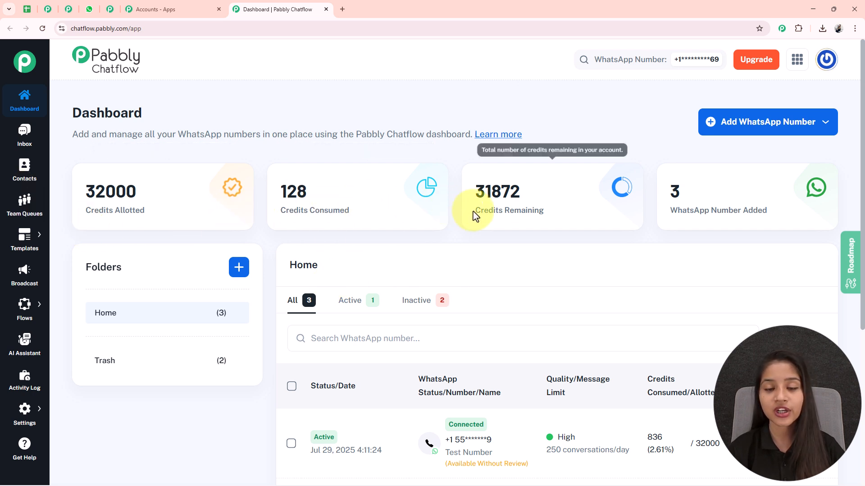
Examine the account's credit statistics and the available methods for adding a WhatsApp number on the dashboard.
left_click_drag(473, 212, 572, 218)
left_click_drag(677, 211, 804, 217)
left_click(804, 217)
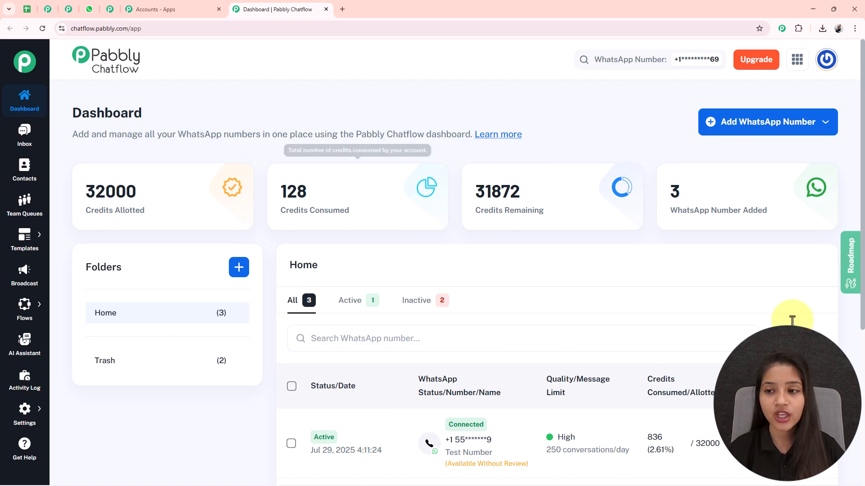
left_click(770, 133)
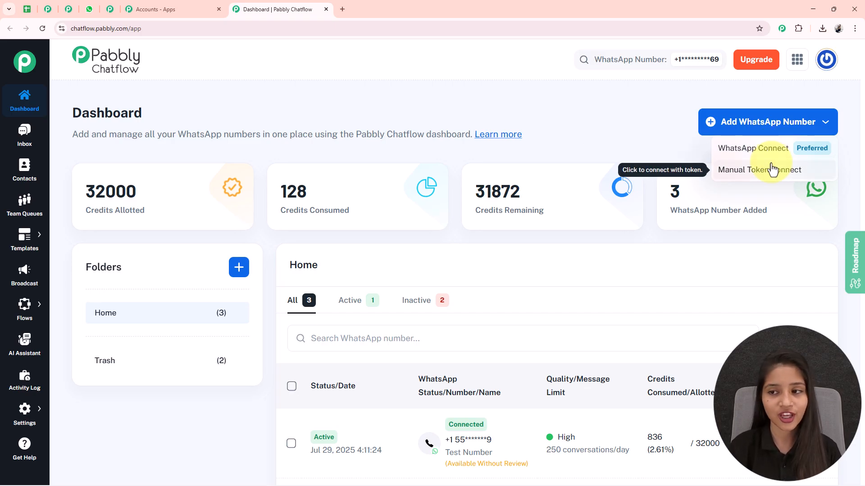
left_click(825, 94)
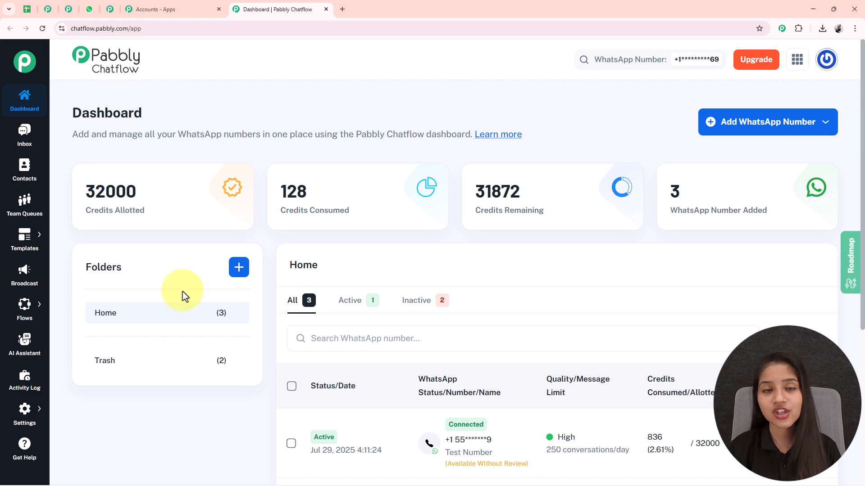
Look at the options for creating a folder and review the list of added WhatsApp numbers.
scroll(184, 296, "down", 1)
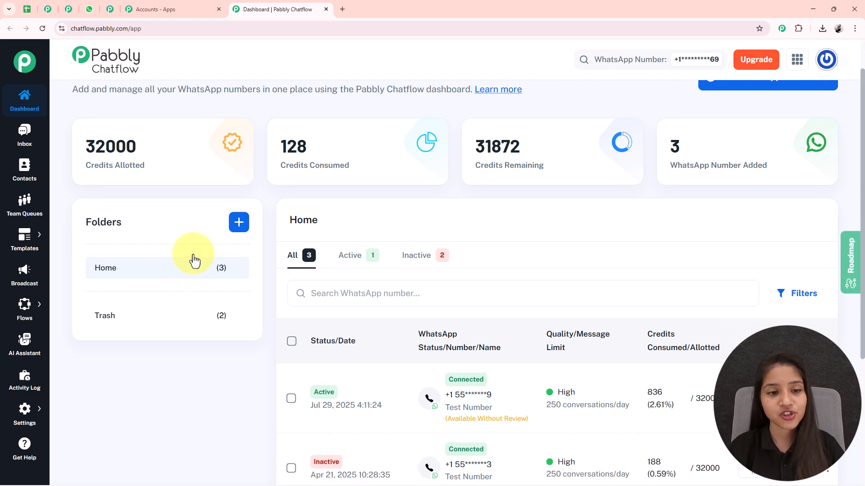
left_click(236, 223)
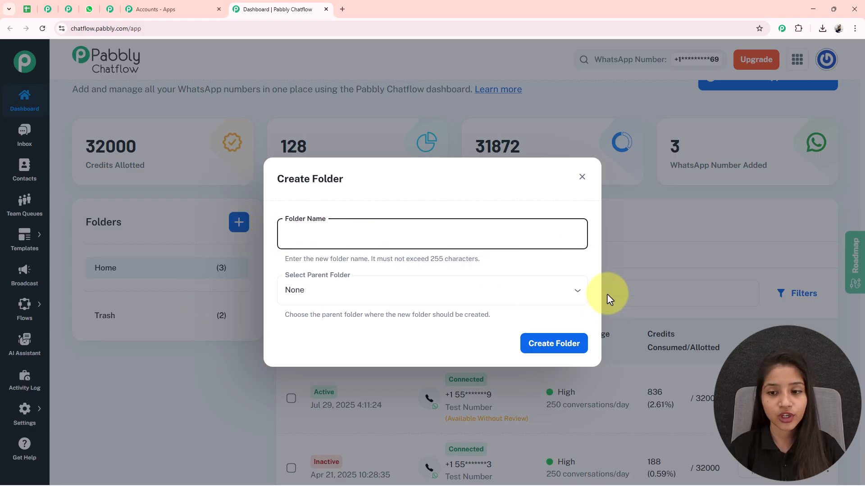
left_click(582, 176)
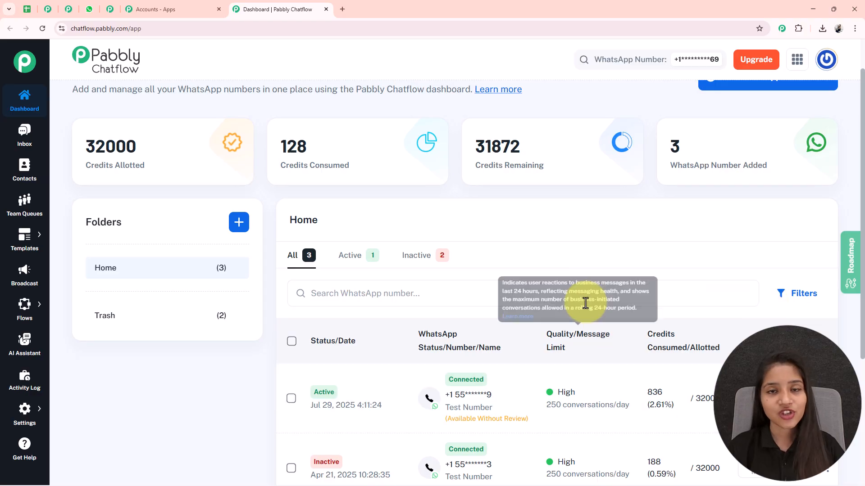
scroll(586, 304, "down", 2)
scroll(574, 296, "down", 2)
scroll(575, 296, "up", 5)
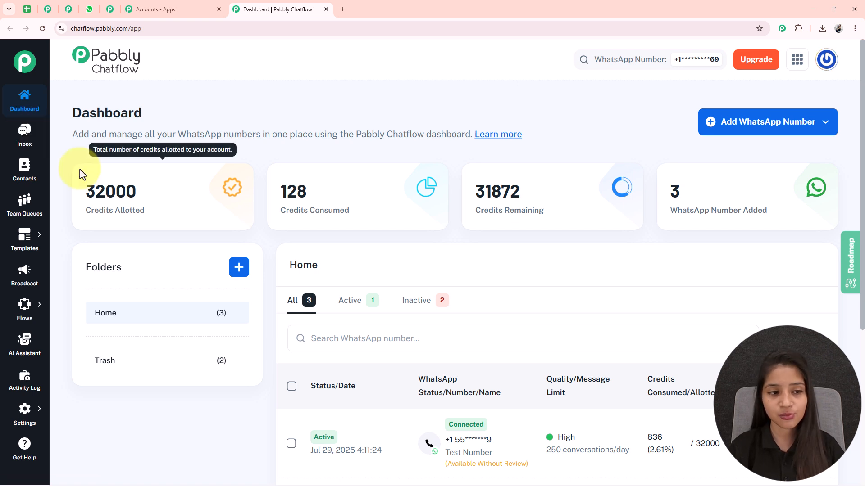
Go to the Flow Builder and add a new flow.
mouse_move(319, 223)
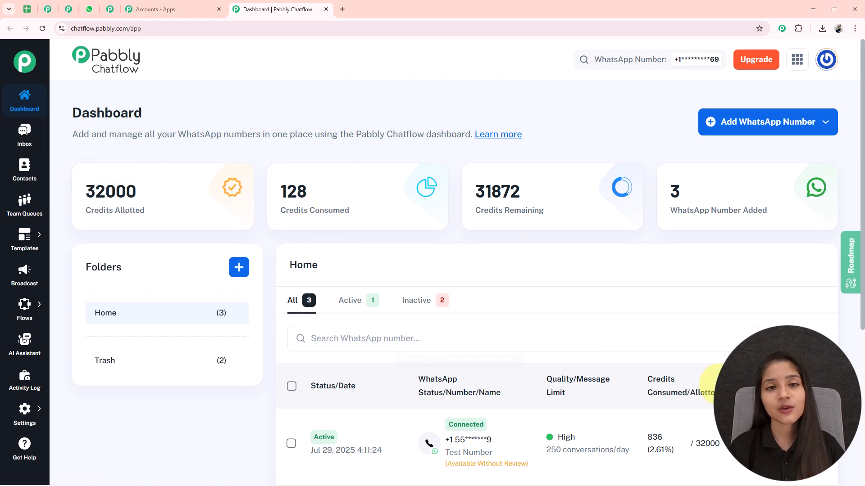
mouse_move(18, 309)
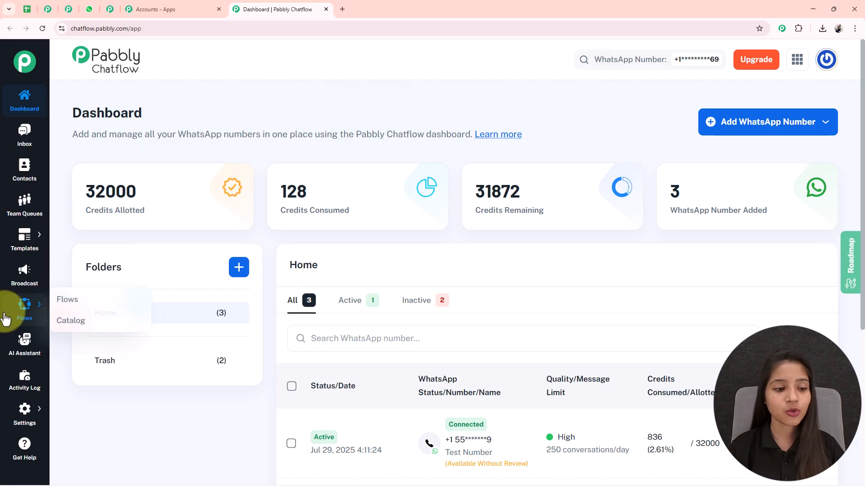
left_click(86, 299)
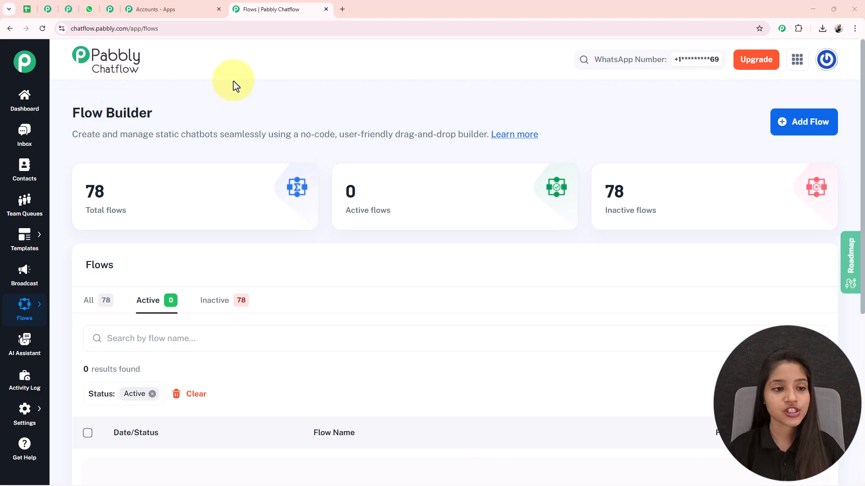
left_click_drag(58, 112, 241, 111)
left_click(242, 113)
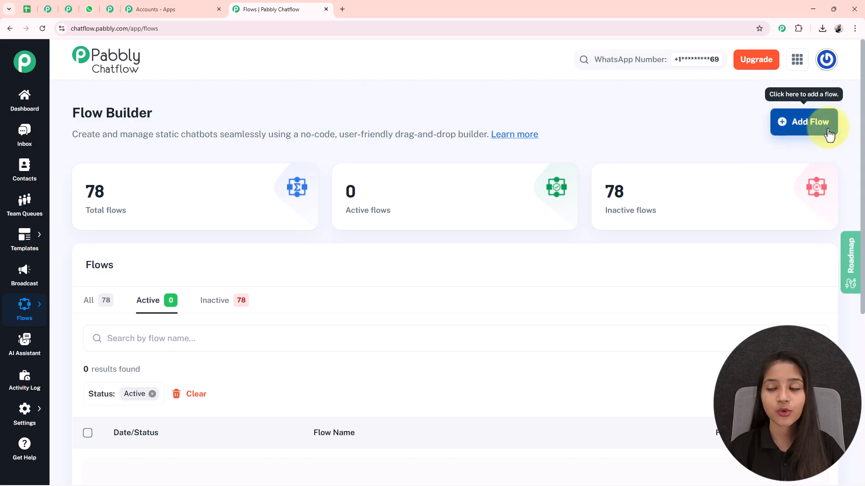
left_click(809, 134)
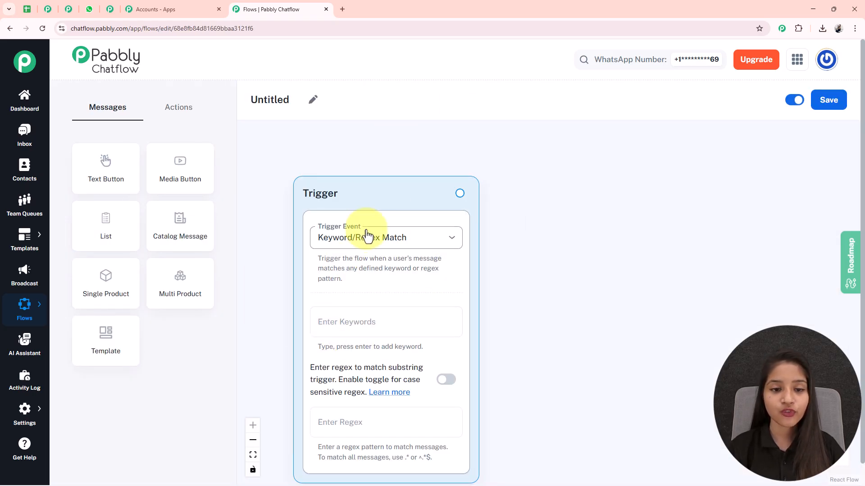
Rename the flow "Automate Freelance Job Requests via WhatsApp 💼 📝", look through the message and action node types, and save the flow.
scroll(367, 180, "down", 2)
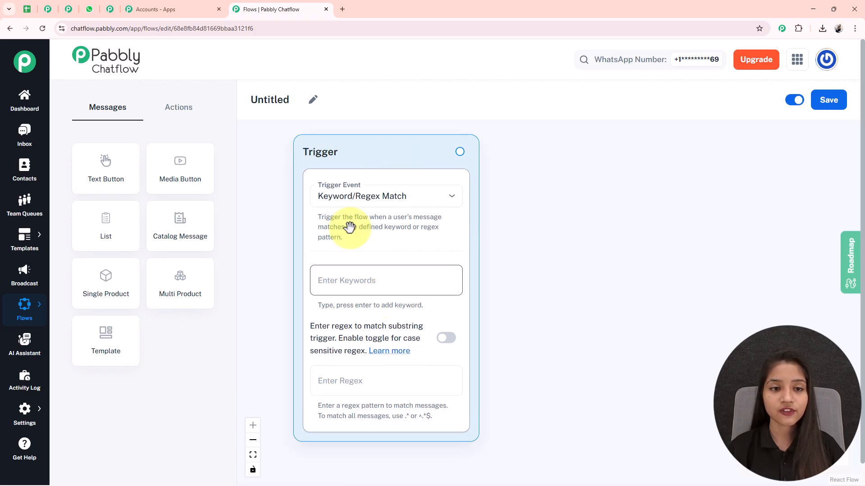
left_click(313, 102)
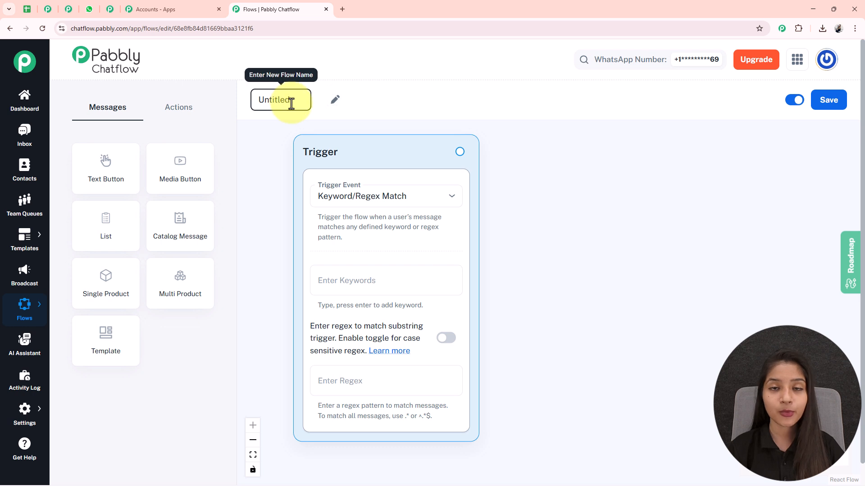
left_click_drag(290, 100, 242, 110)
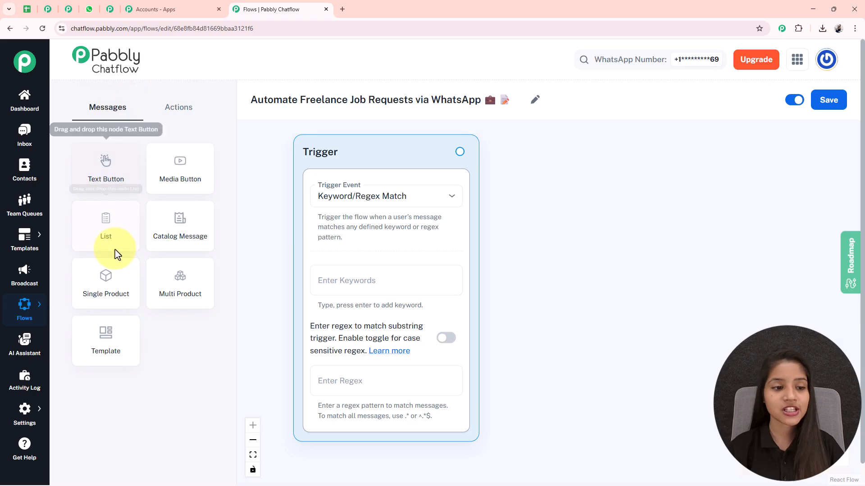
left_click(169, 108)
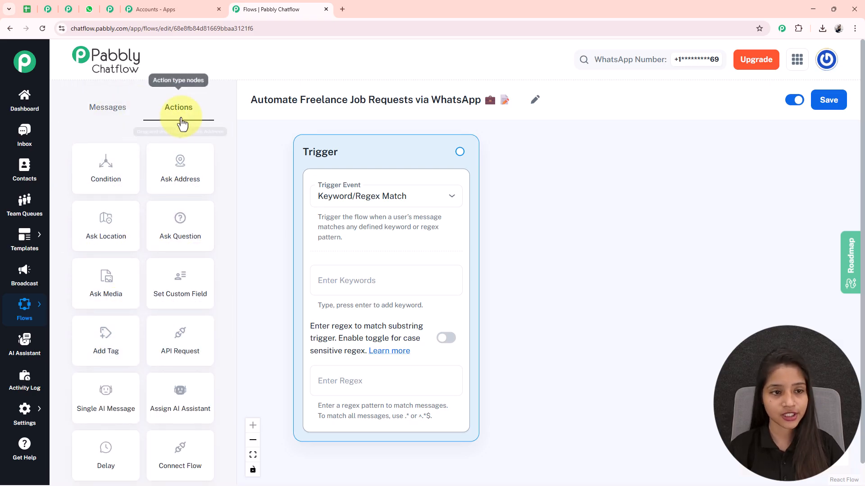
left_click(112, 106)
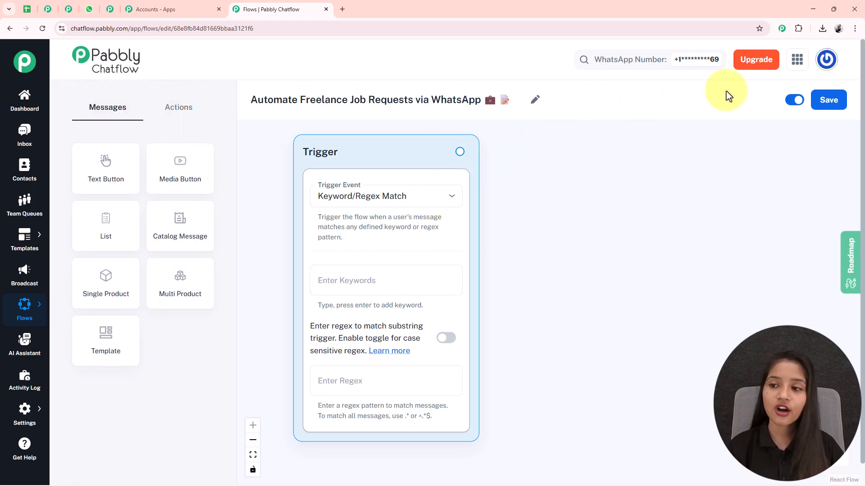
left_click(831, 104)
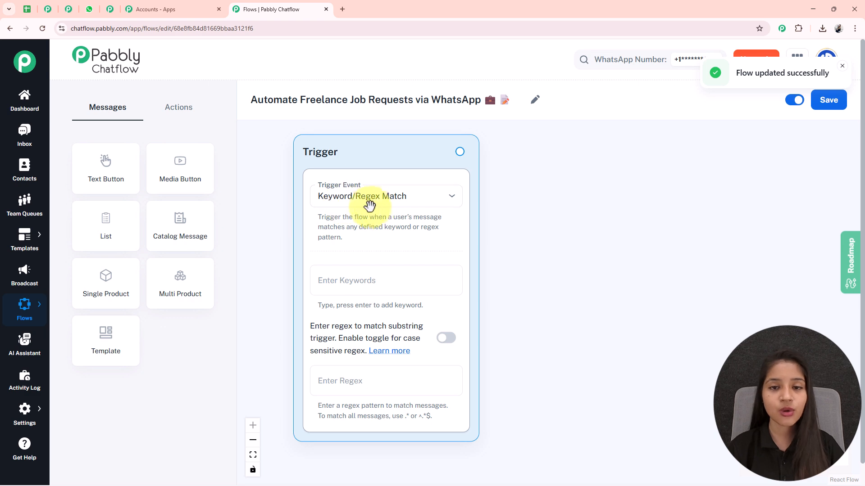
Set the trigger event to Keyword/Regex Match, enable case-sensitive regex, and add the keywords "Freelance Jobs", "Job Application" and "Freelancer".
left_click(342, 195)
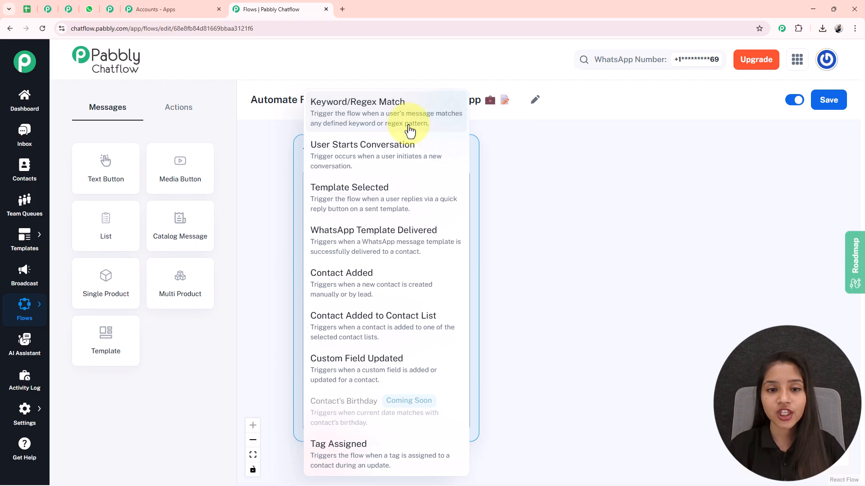
left_click(390, 112)
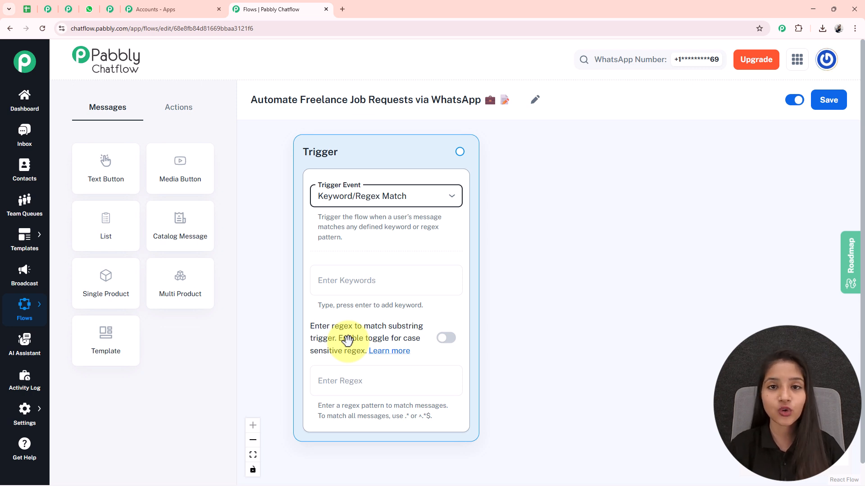
left_click(442, 341)
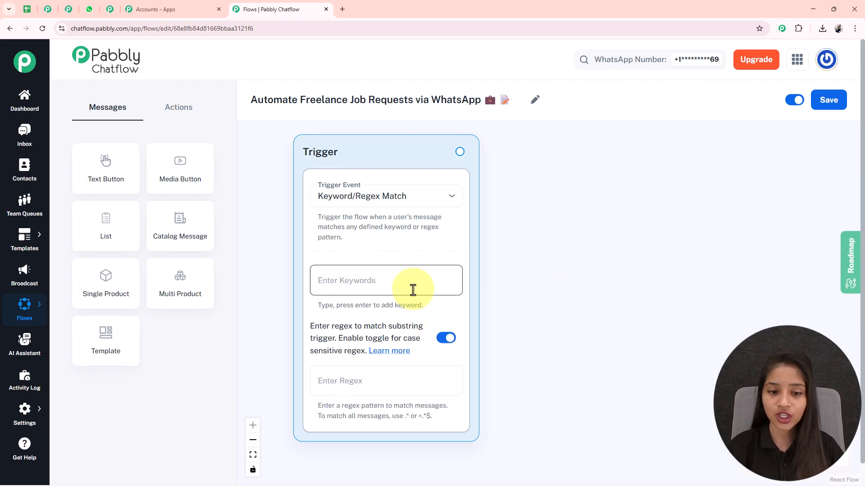
left_click(376, 278)
type("Freelance Jobs")
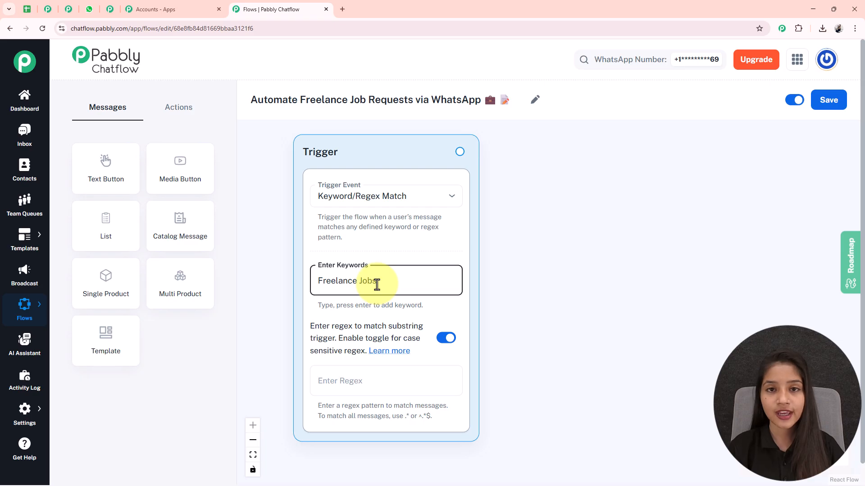
key("Return")
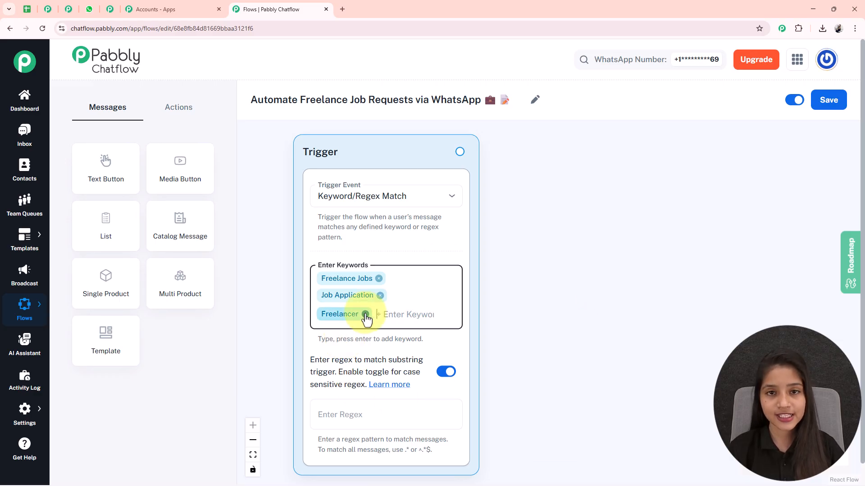
Add a Text Button node beside the trigger with the message "*Hello!* 👋 *Welcome to Freelance Platform!* 💼 *How can I assist you today?*".
left_click_drag(103, 172, 608, 283)
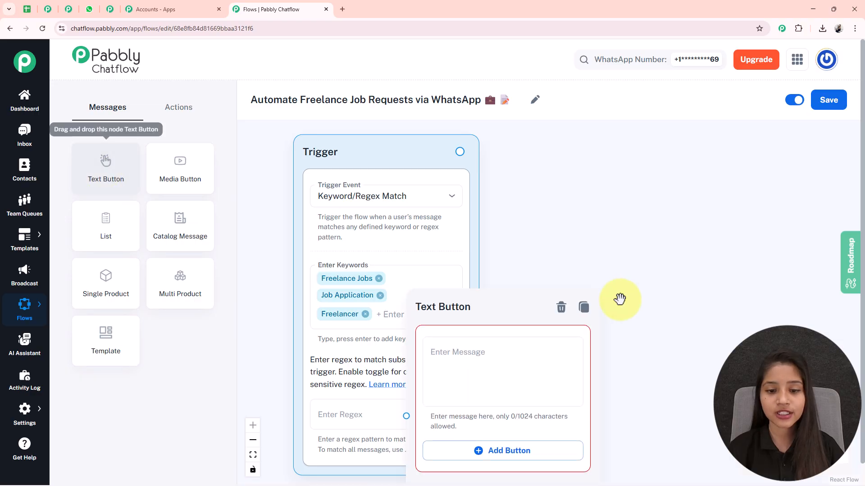
left_click_drag(447, 319, 585, 181)
left_click_drag(768, 270, 639, 241)
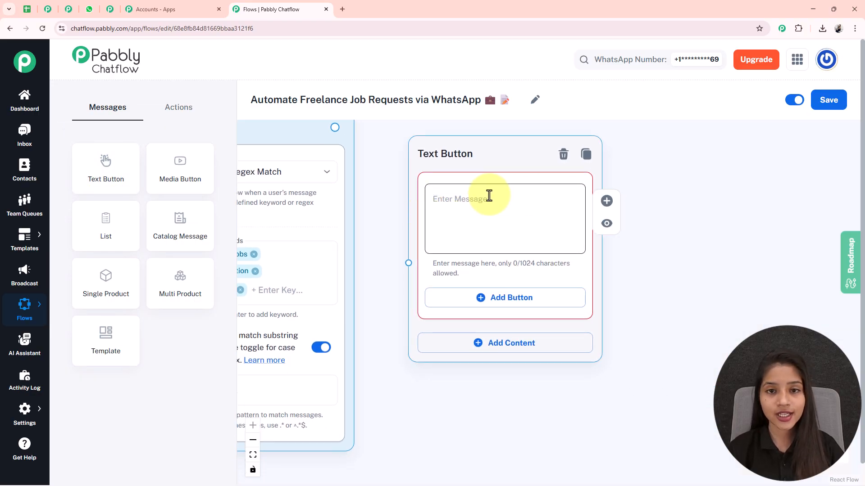
left_click(551, 197)
type("*Hello!* 👋  *Welcome to Freelance Platform!* 💼  *How can I assist you today?*")
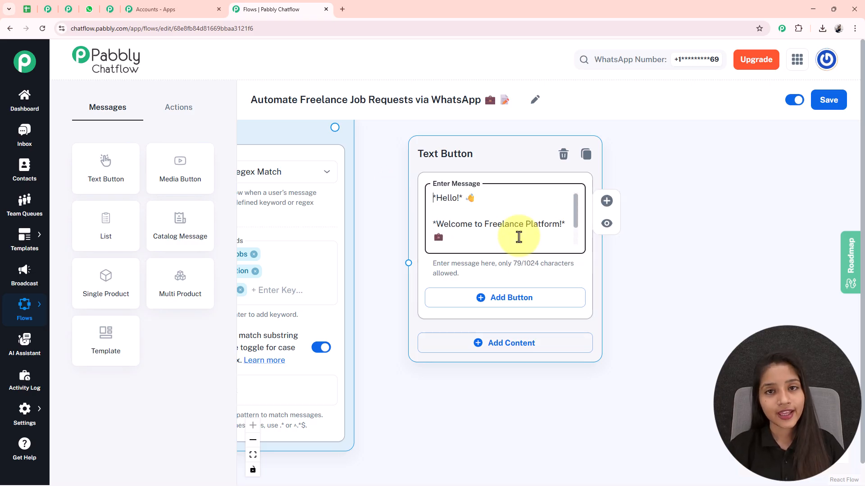
key("Down")
key("Down")
key("Down")
key("Down")
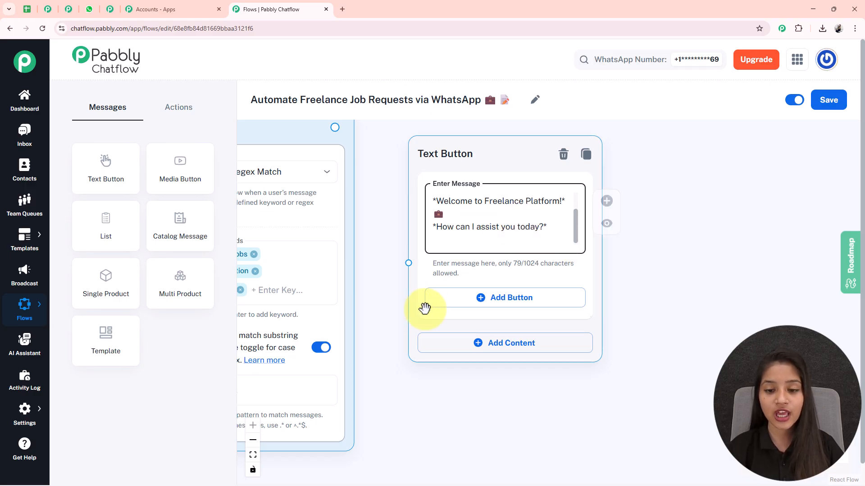
Add two buttons to the welcome message, labelled "View Jobs 📋" and "Submit Proposal 📝".
left_click(516, 308)
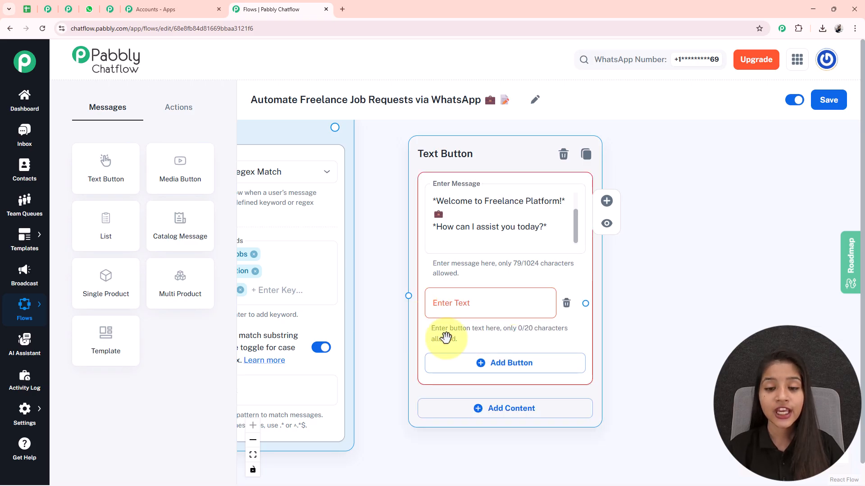
left_click(472, 305)
type("View Jobs 📋")
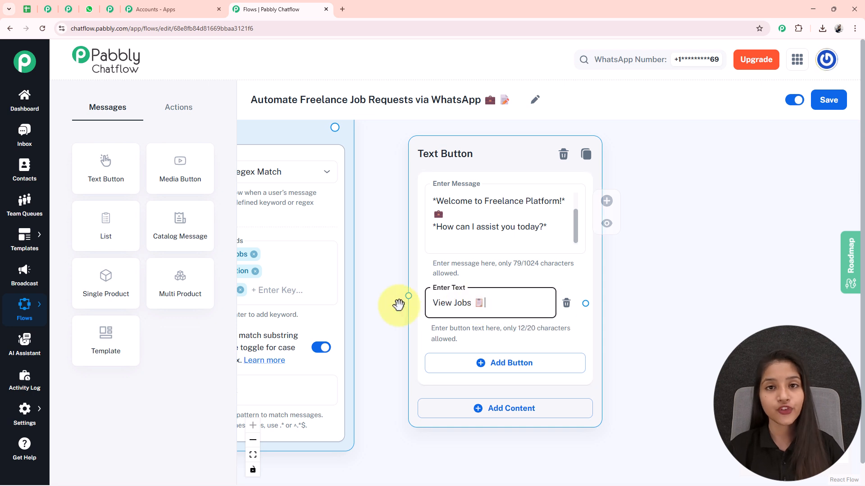
left_click(480, 370)
left_click(501, 370)
type("Submit Proposal 📝")
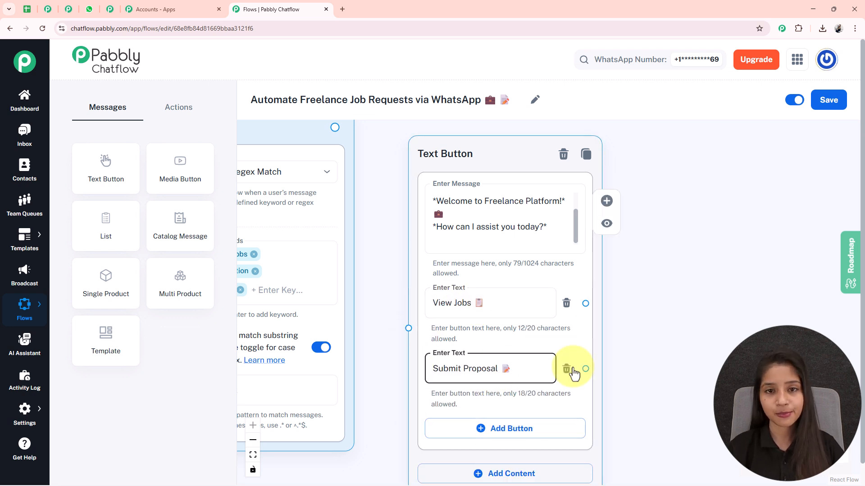
Connect the trigger's output to the input of the Text Button node.
left_click_drag(399, 246, 572, 251)
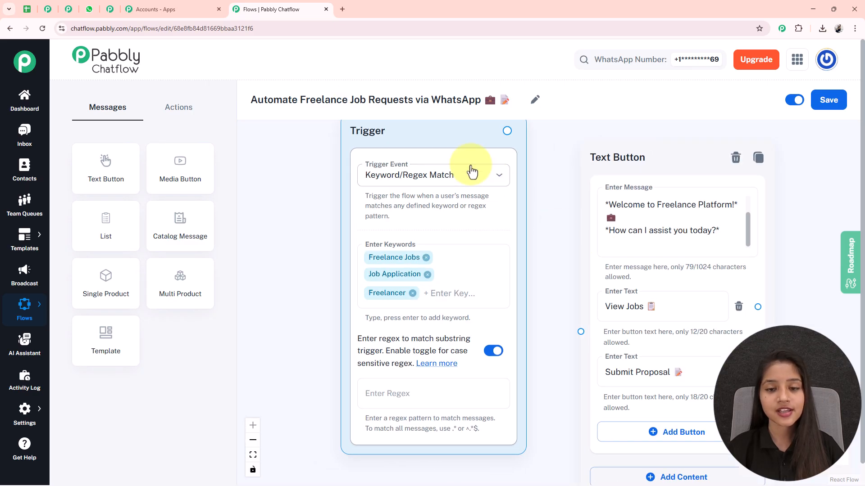
scroll(450, 211, "down", 1)
scroll(144, 193, "up", 1)
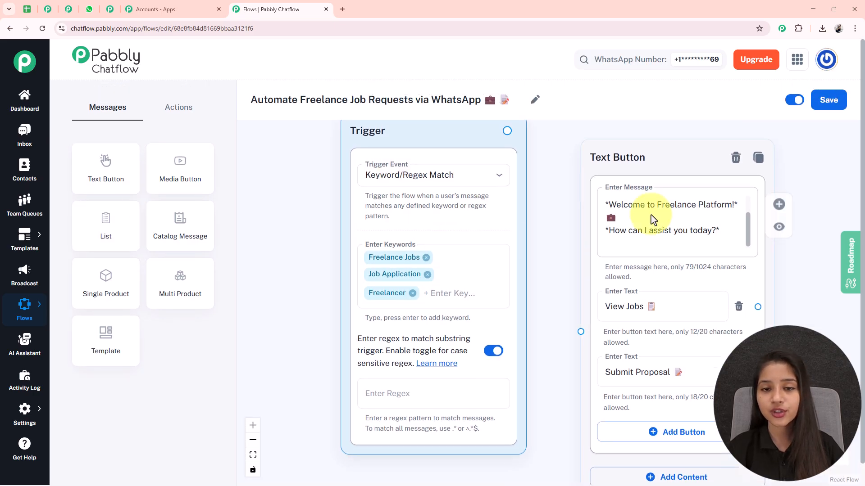
left_click_drag(509, 128, 533, 221)
left_click_drag(555, 345, 581, 289)
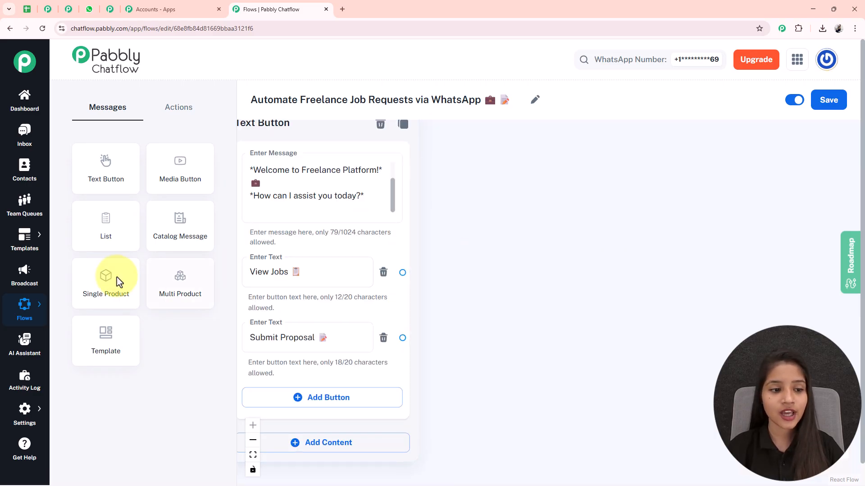
Add a List message node beside the Text Button node and bring its empty fields into view.
left_click_drag(126, 214, 650, 154)
left_click_drag(818, 237, 716, 220)
scroll(500, 174, "down", 2)
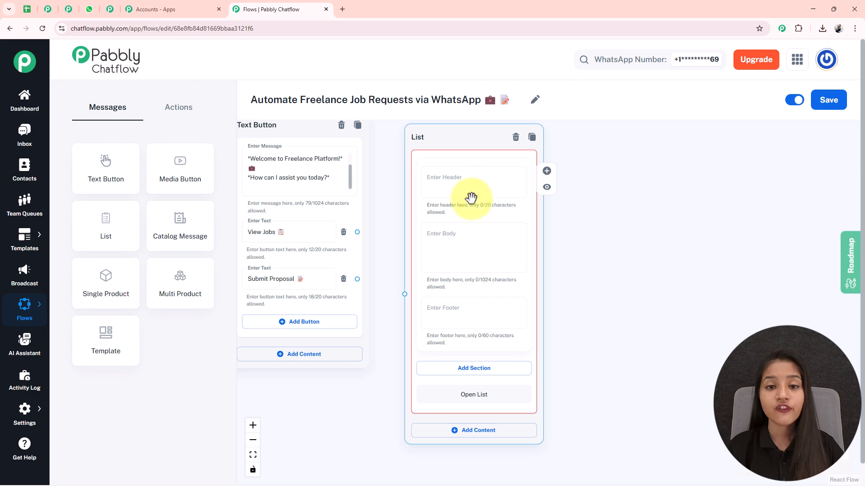
scroll(478, 184, "up", 2)
scroll(479, 185, "up", 1)
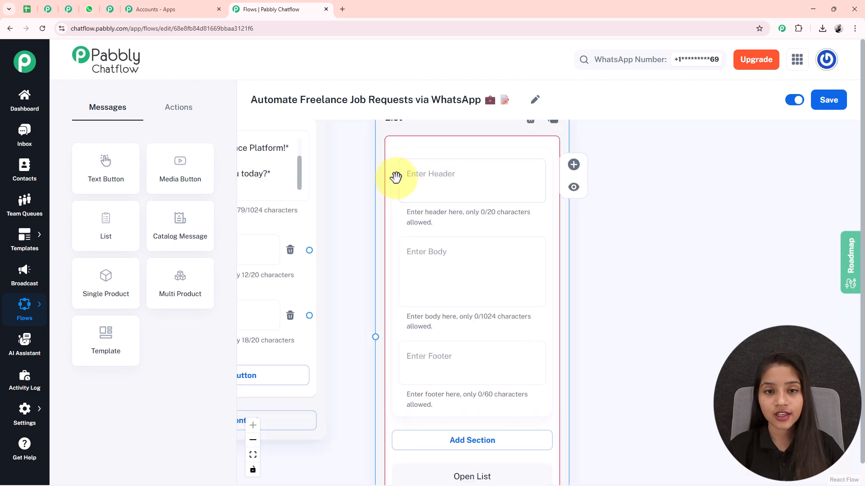
Set the List message's body to "💡 *Here are some of the latest freelance job listings available*".
scroll(490, 179, "down", 3)
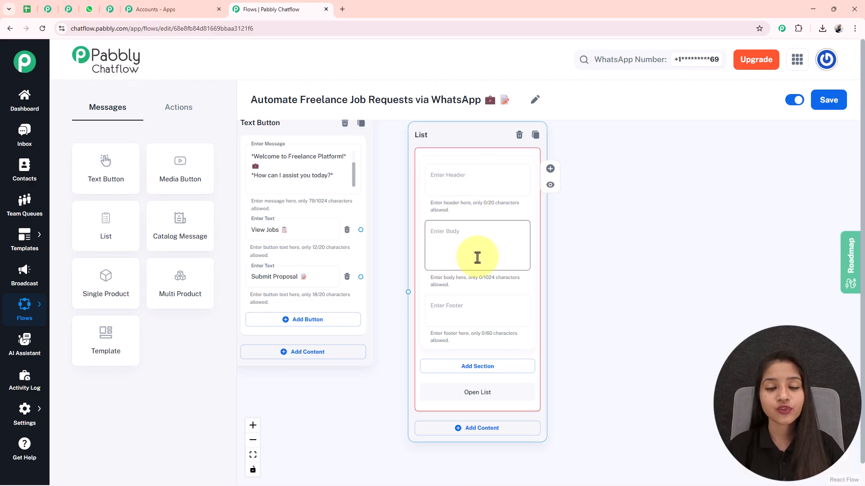
scroll(451, 239, "up", 2)
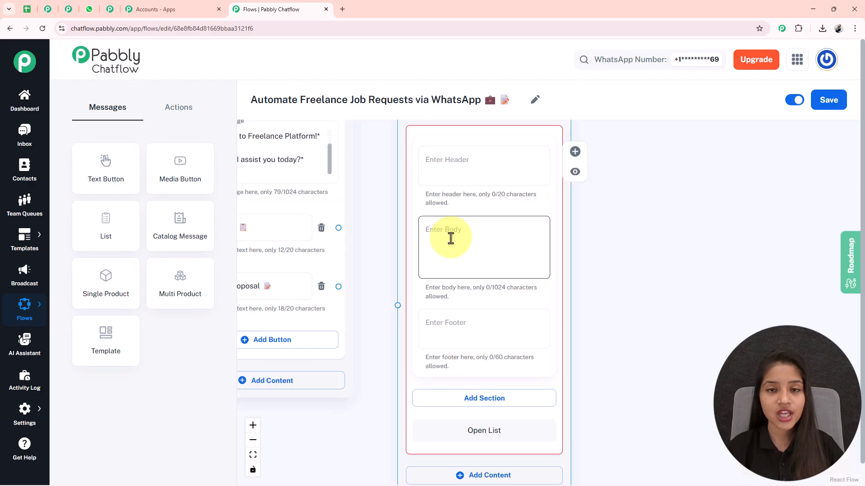
left_click(450, 238)
type("💡 *Here are some of the latest freelance job listings available*")
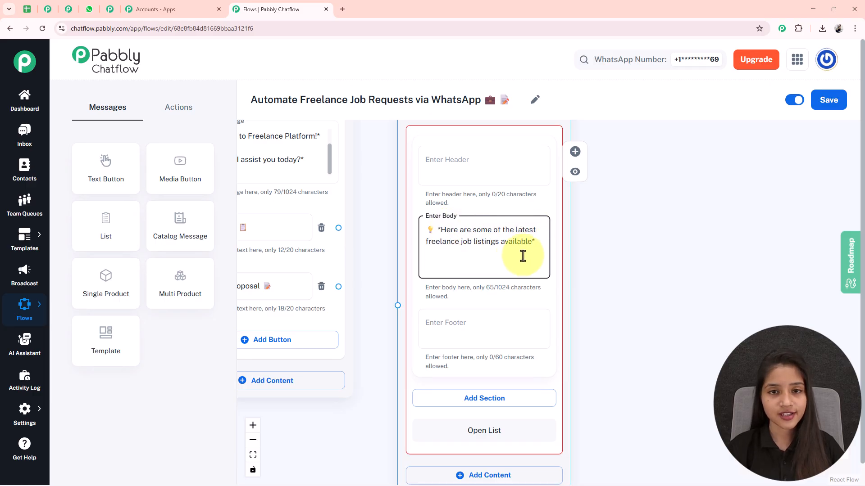
left_click(485, 310)
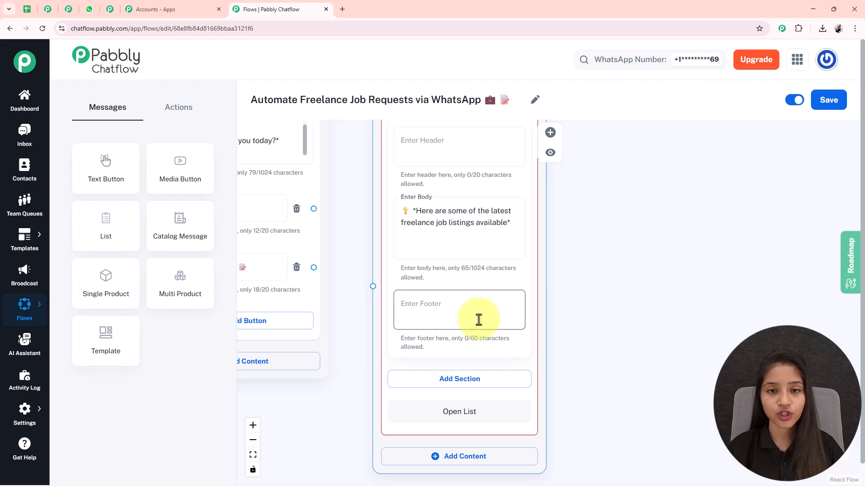
left_click(595, 372)
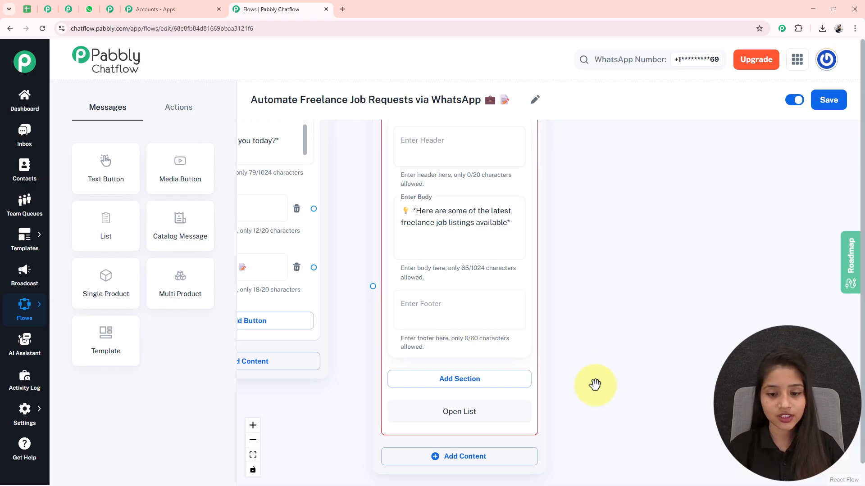
Add a section titled "Job Type" to the List message.
left_click_drag(594, 372, 589, 310)
scroll(588, 310, "up", 1)
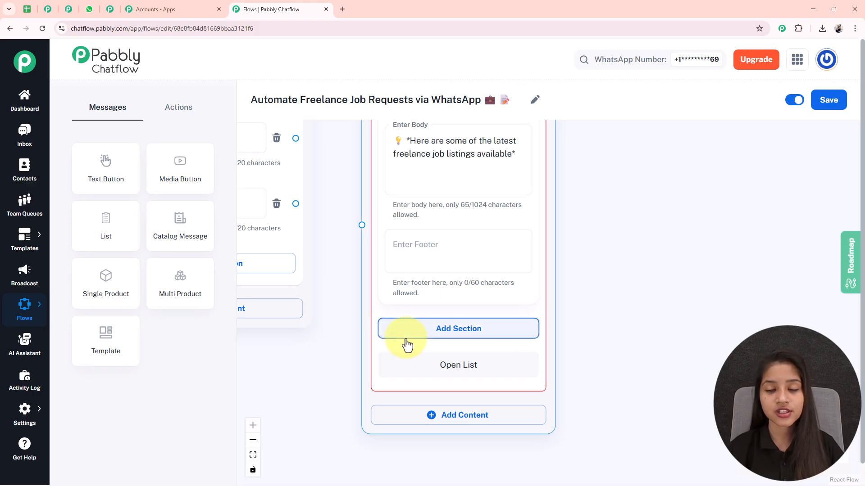
left_click(443, 335)
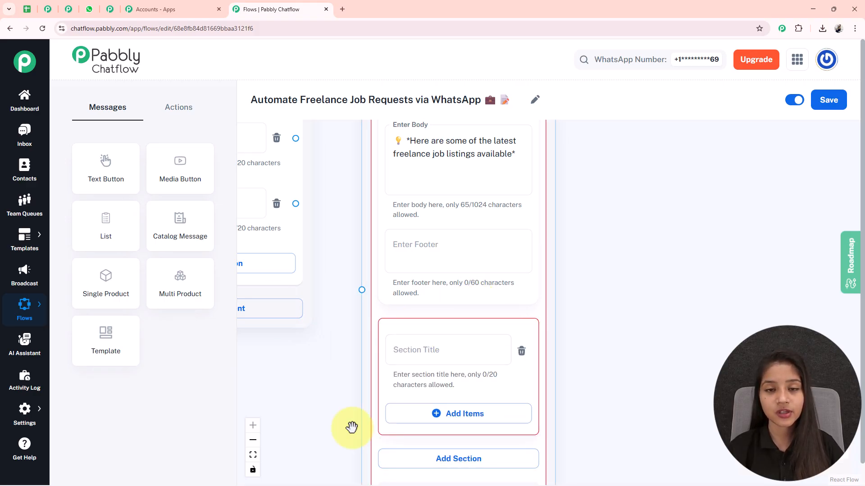
left_click_drag(656, 440, 643, 363)
left_click(398, 297)
type("Job Type")
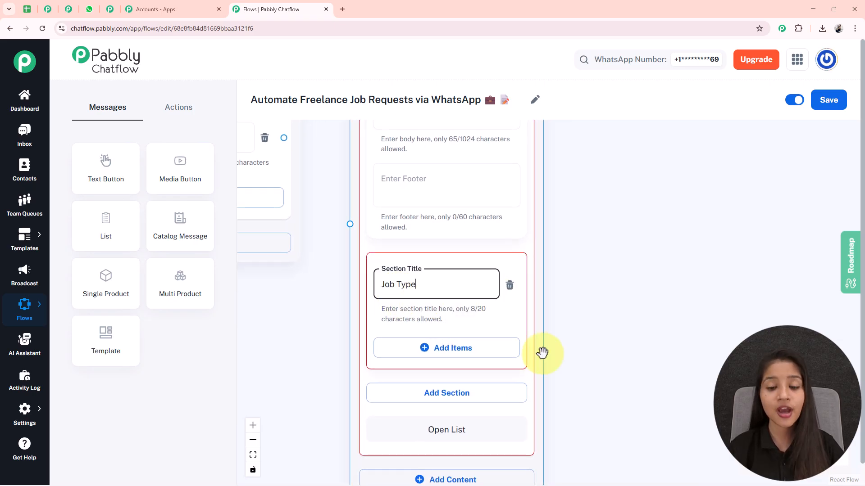
Add an item to the Job Type section titled "Web Developer 💻" with the description "Salary - ₹50,000".
left_click_drag(544, 359, 543, 271)
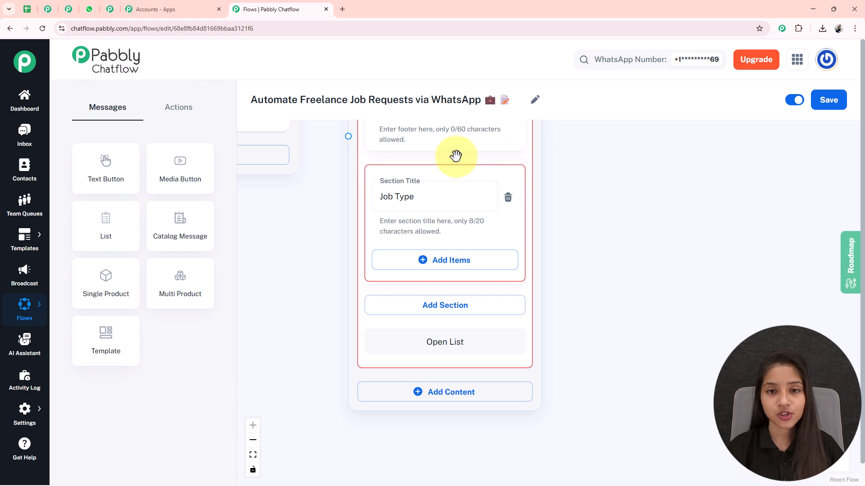
left_click(449, 265)
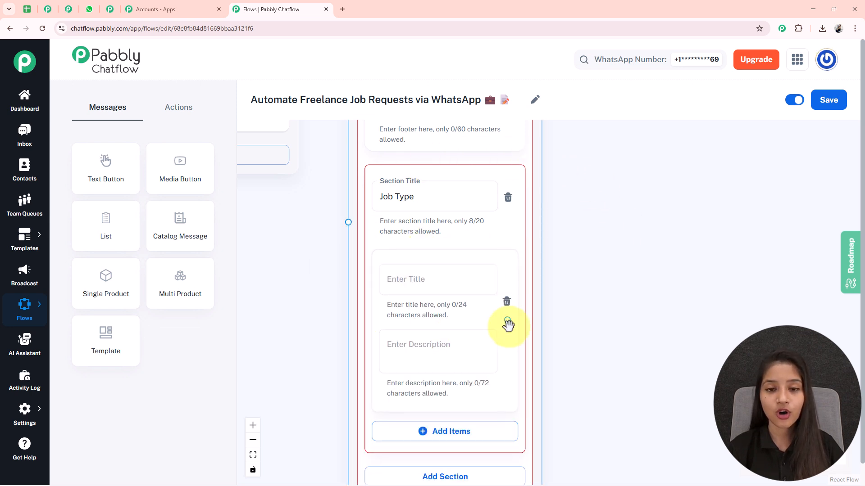
scroll(574, 309, "down", 1)
left_click(383, 234)
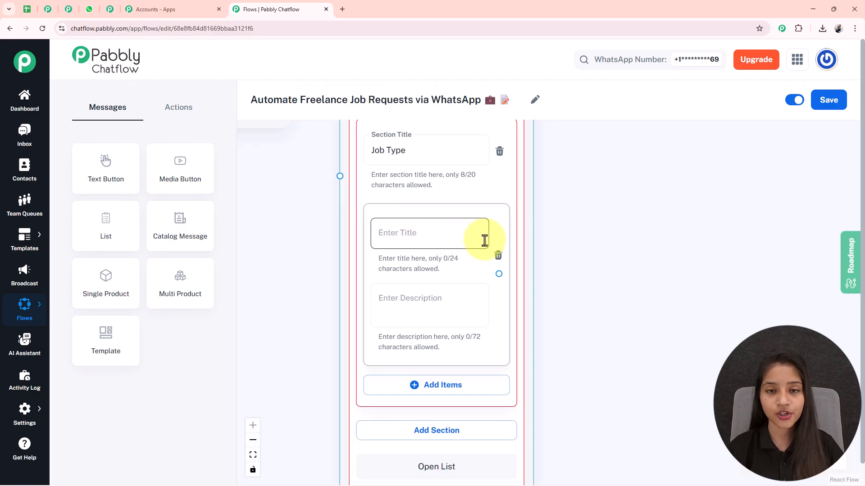
type("Web Developer 💻")
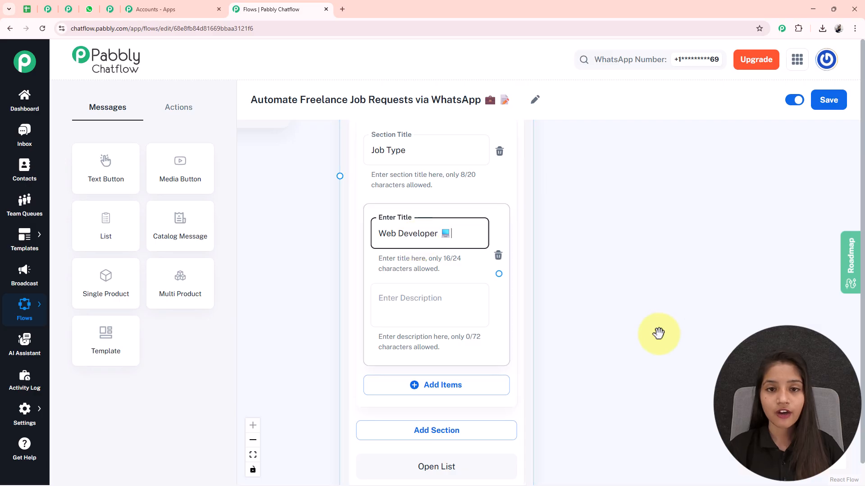
scroll(641, 323, "down", 1)
left_click(386, 285)
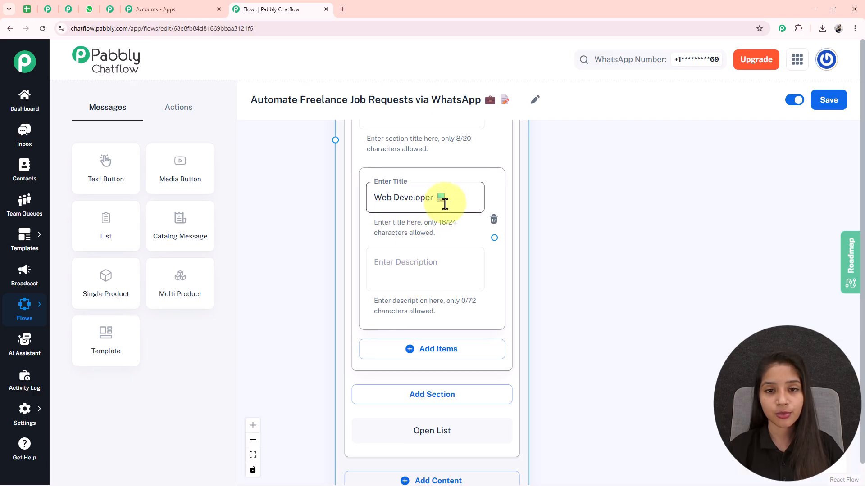
left_click(382, 270)
type("Salary - ₹50,000")
scroll(539, 240, "down", 3)
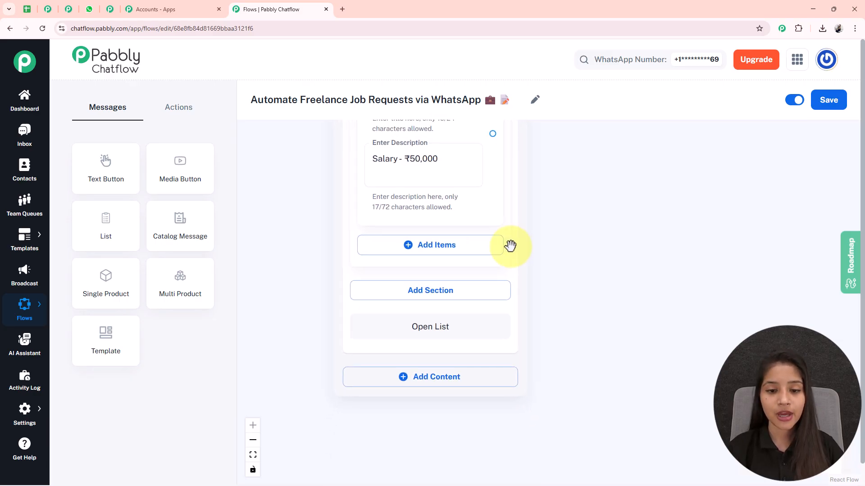
Add the items "Content Writer 📝" with description "Salary - ₹15,000" and "Graphic Designer 💼" with description "Salary - ₹30,000" to the Job Type section.
left_click(454, 252)
left_click_drag(641, 309, 636, 195)
left_click(437, 303)
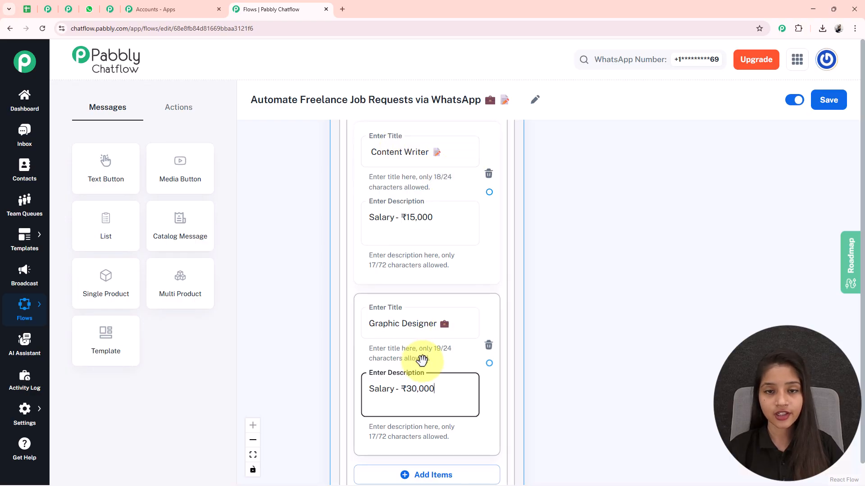
scroll(455, 271, "down", 2)
Connect the output of the "View Jobs 📋" button to the input of the List node.
left_click_drag(341, 206, 392, 312)
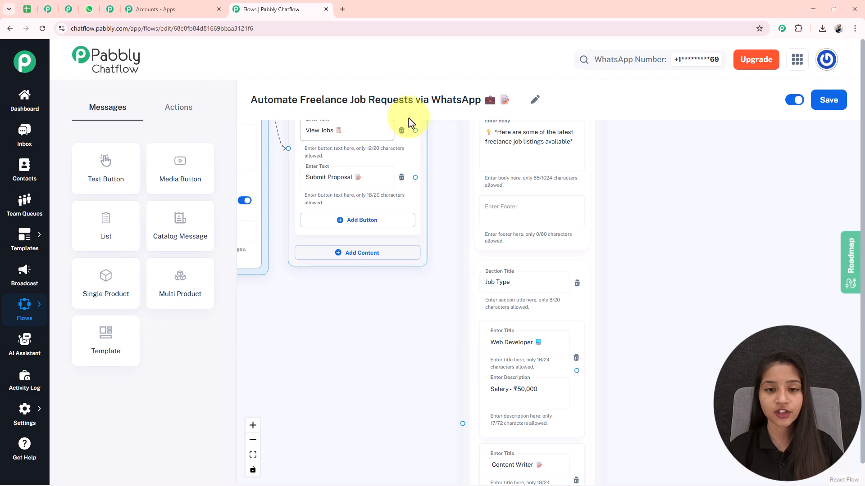
left_click_drag(414, 130, 463, 435)
left_click_drag(729, 306, 506, 159)
scroll(506, 159, "down", 3)
left_click_drag(473, 204, 505, 248)
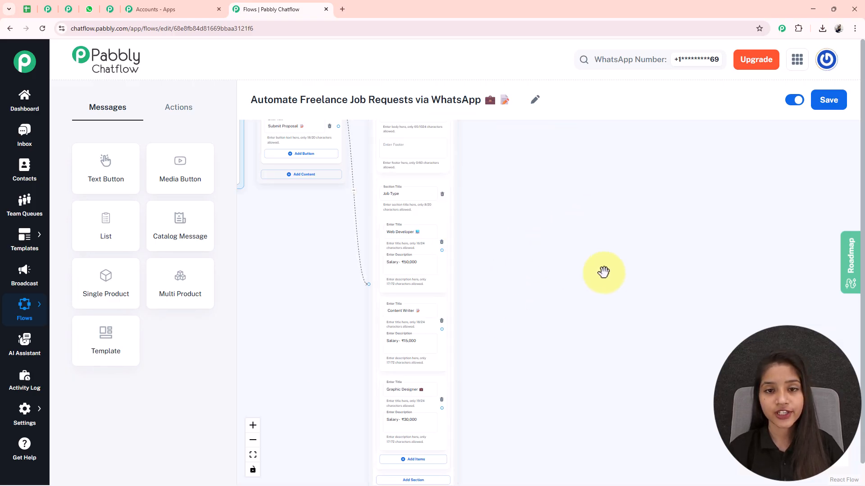
Add a Set Custom Field action node beside the List node and choose JobType as its contact custom field.
left_click(183, 108)
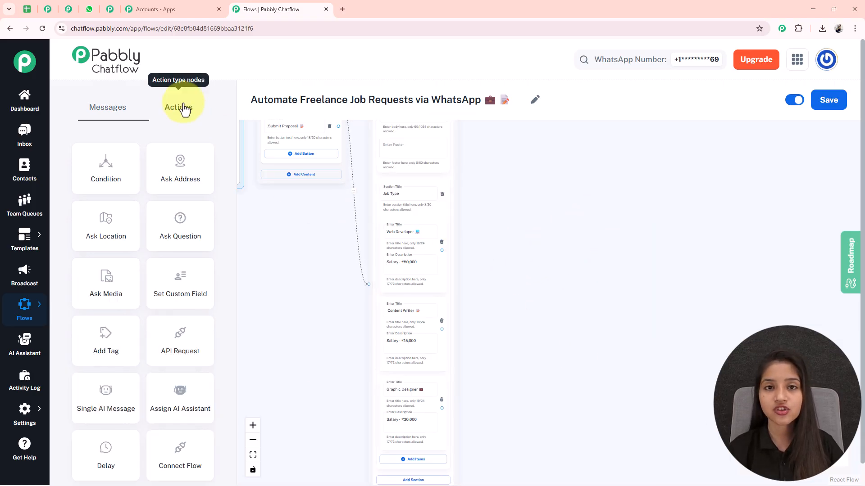
left_click(170, 277)
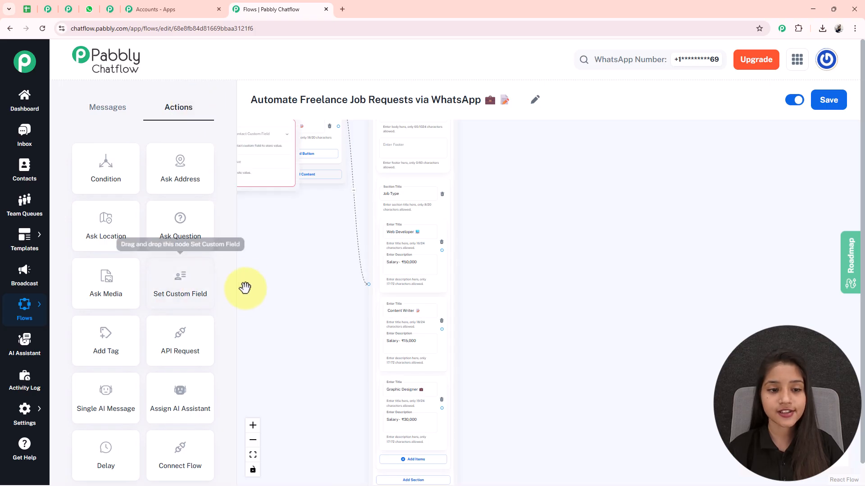
left_click_drag(309, 189, 497, 260)
scroll(459, 226, "up", 5)
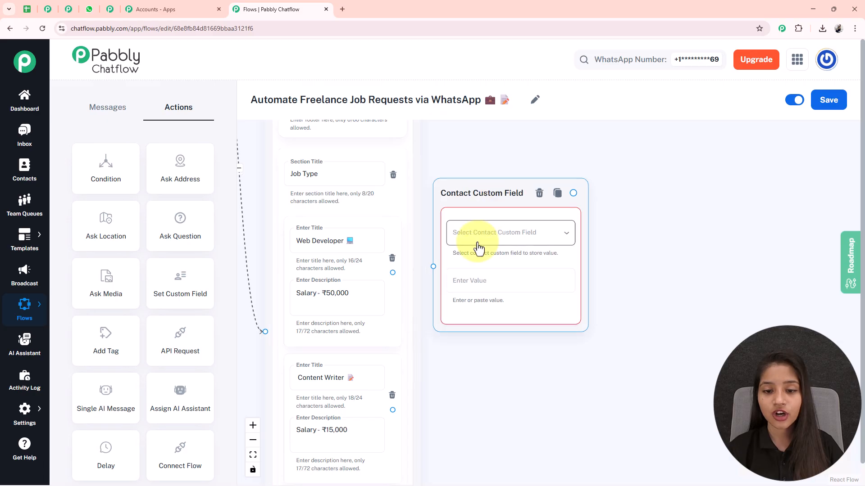
left_click(476, 234)
scroll(487, 270, "down", 15)
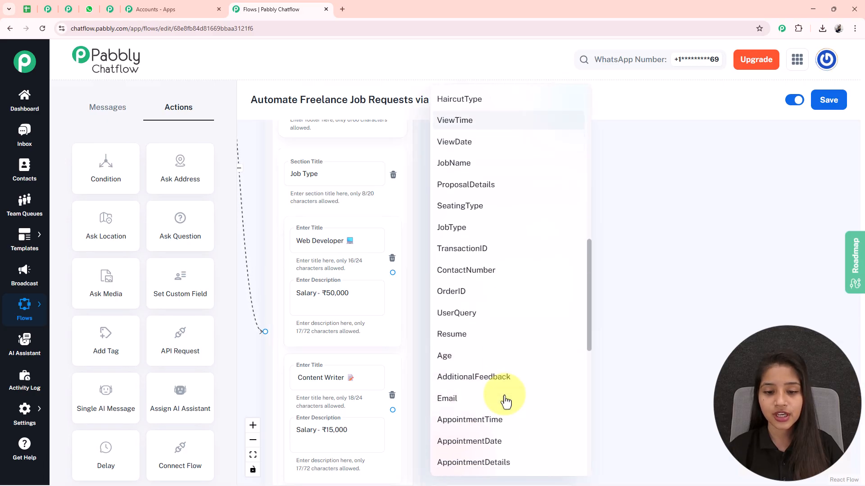
left_click(455, 197)
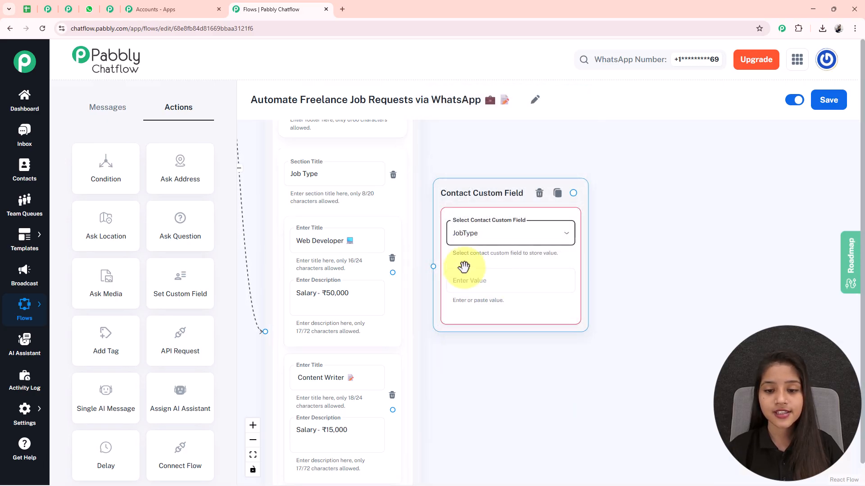
Copy the "Web Developer 💻" item title into the Contact Custom Field node's value.
left_click(300, 166)
left_click(315, 245)
triple_click(320, 244)
key("ctrl+c")
left_click(509, 288)
key("ctrl+v")
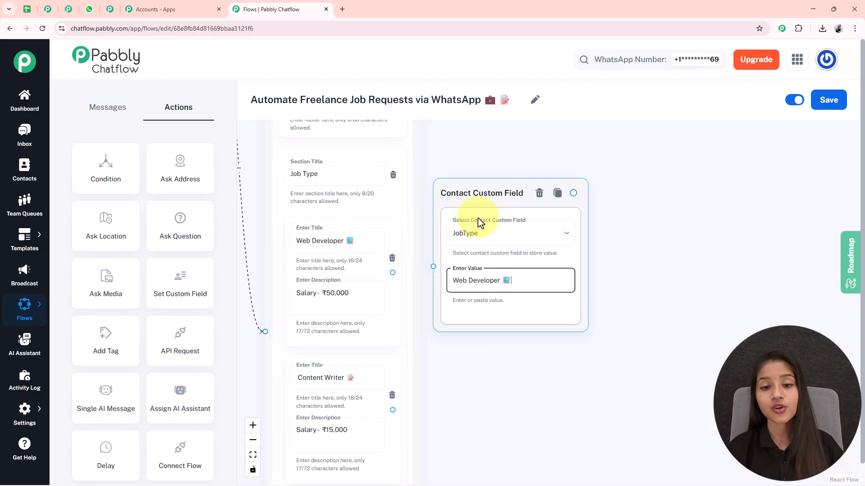
Move the Contact Custom Field node slightly farther from the List node and save the flow.
left_click_drag(485, 221, 499, 241)
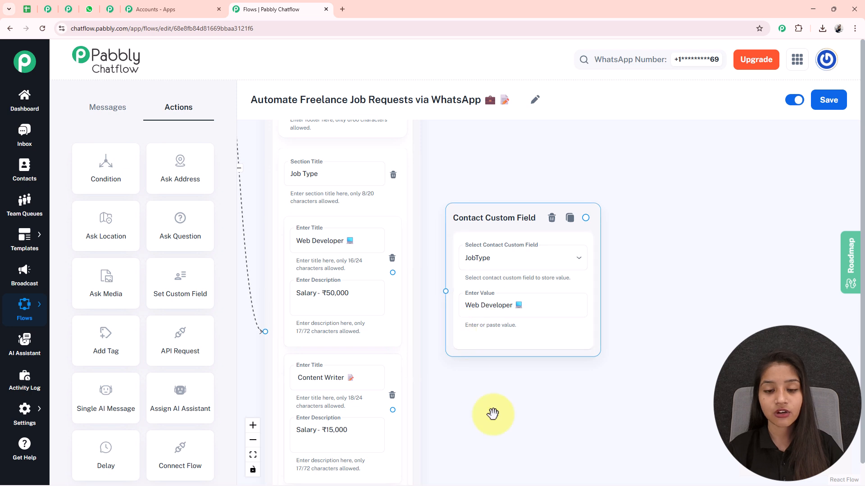
left_click_drag(501, 395, 481, 335)
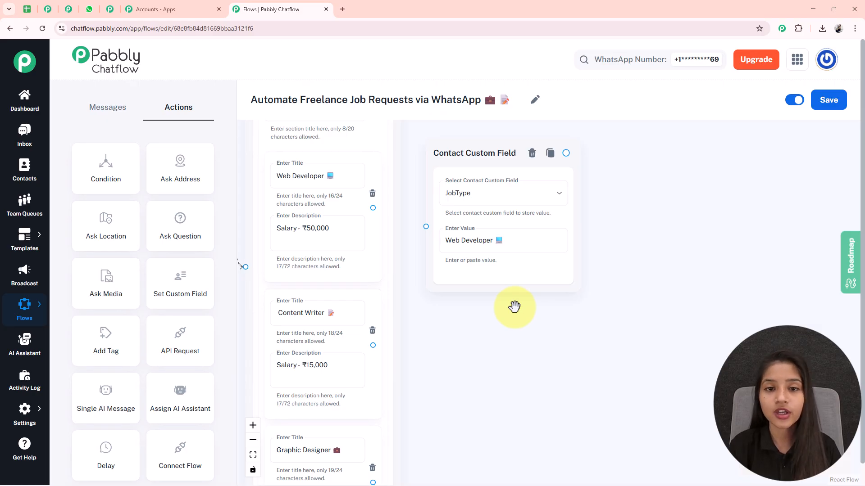
left_click(823, 107)
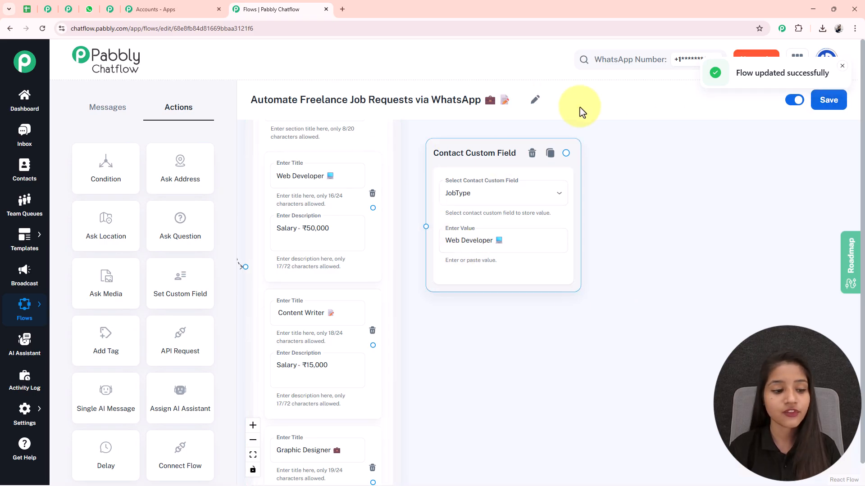
Open the Contact Custom Fields settings in a new browser tab and add an empty field row at the end of the list.
mouse_move(23, 410)
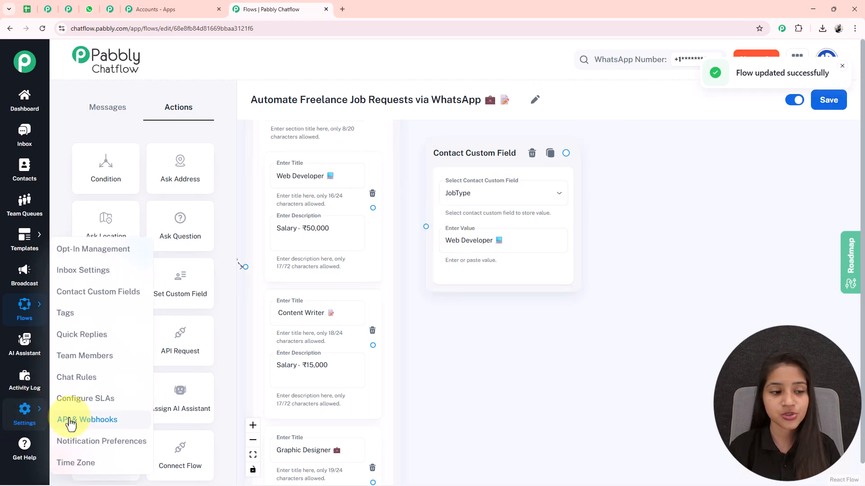
right_click(94, 293)
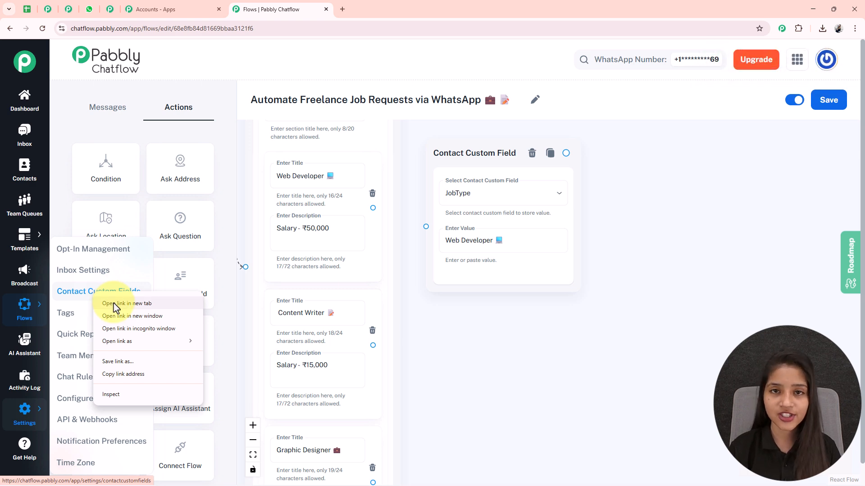
left_click(114, 307)
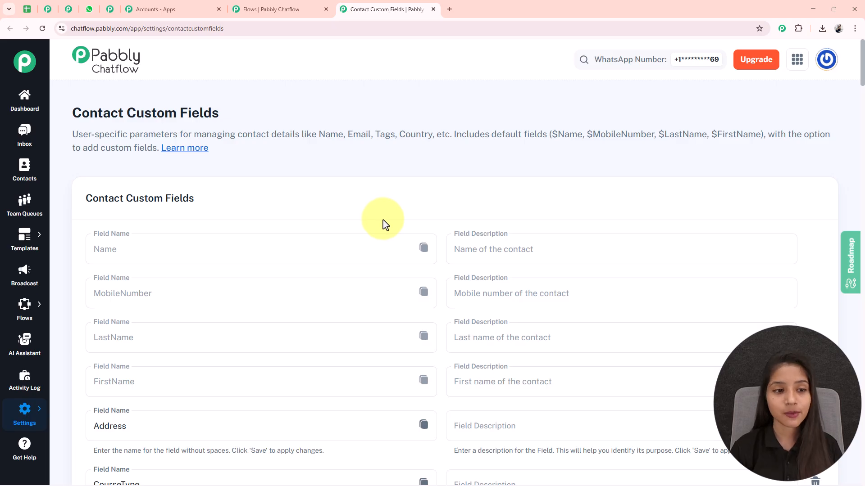
scroll(356, 241, "down", 2)
scroll(347, 245, "down", 14)
scroll(347, 245, "down", 15)
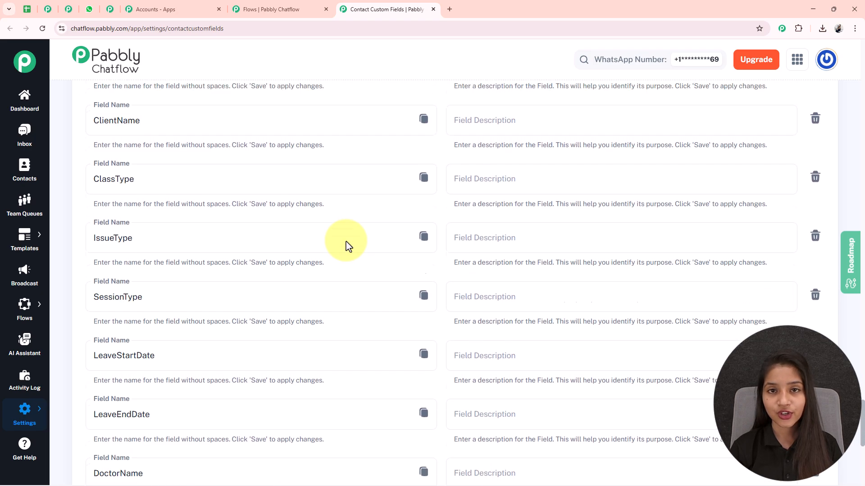
scroll(347, 245, "down", 9)
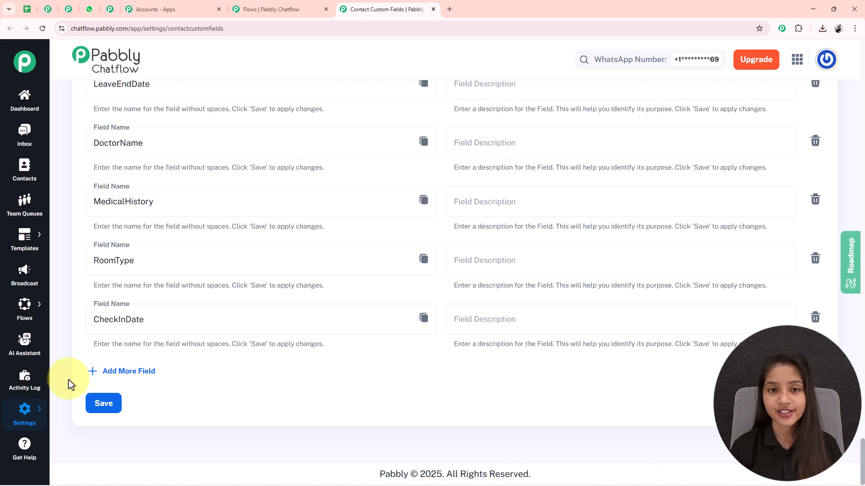
left_click(129, 371)
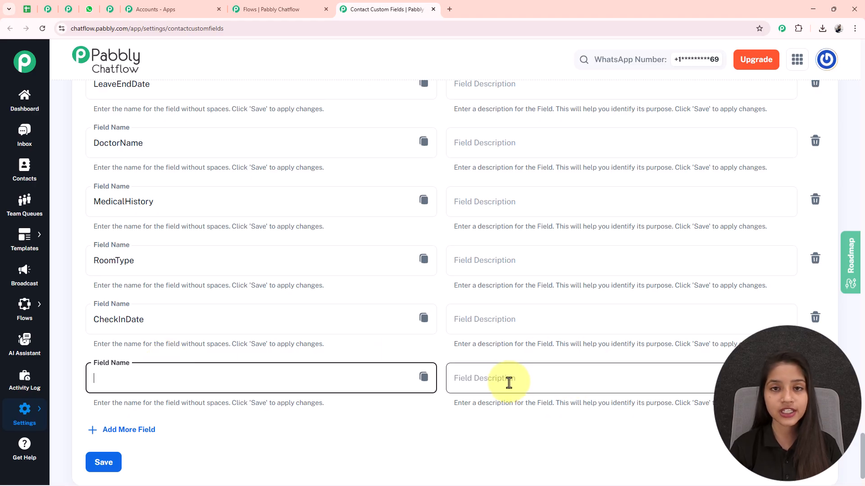
Find the JobType entry among the contact custom fields and highlight its name.
scroll(509, 383, "up", 20)
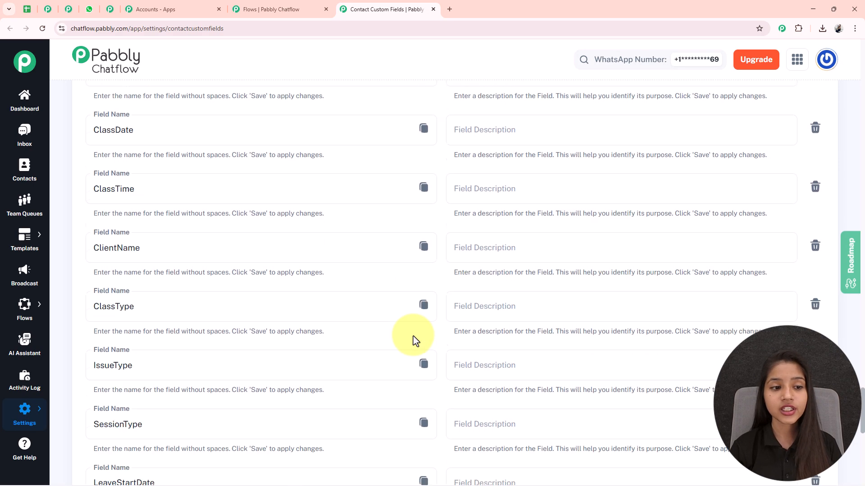
scroll(254, 326, "up", 15)
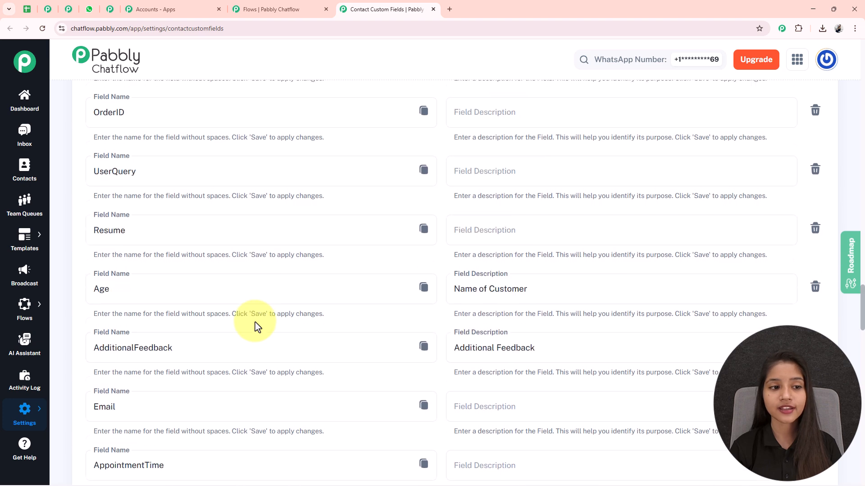
double_click(141, 341)
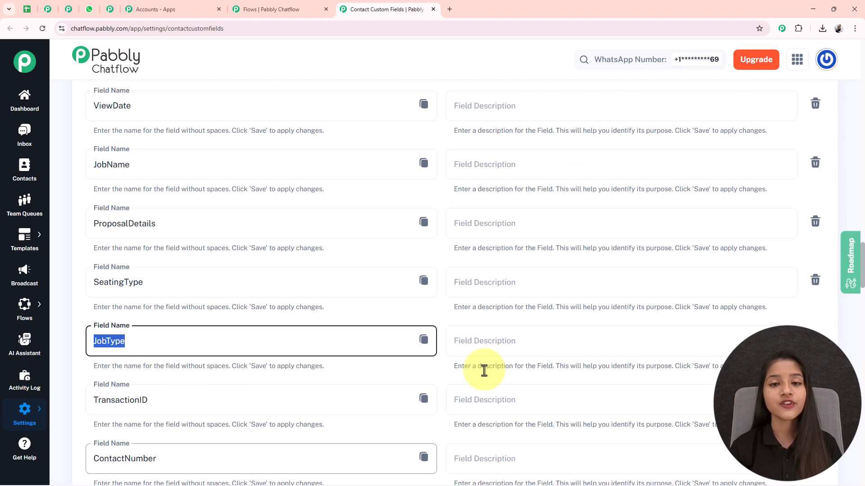
Close the custom fields settings tab and add two more Set Custom Field nodes beside the Content Writer and Graphic Designer list items.
key("ctrl+w")
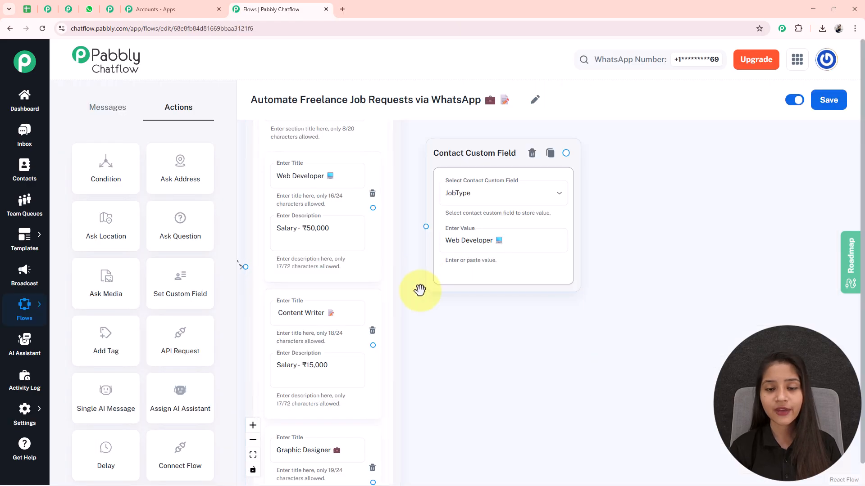
scroll(436, 191, "down", 3)
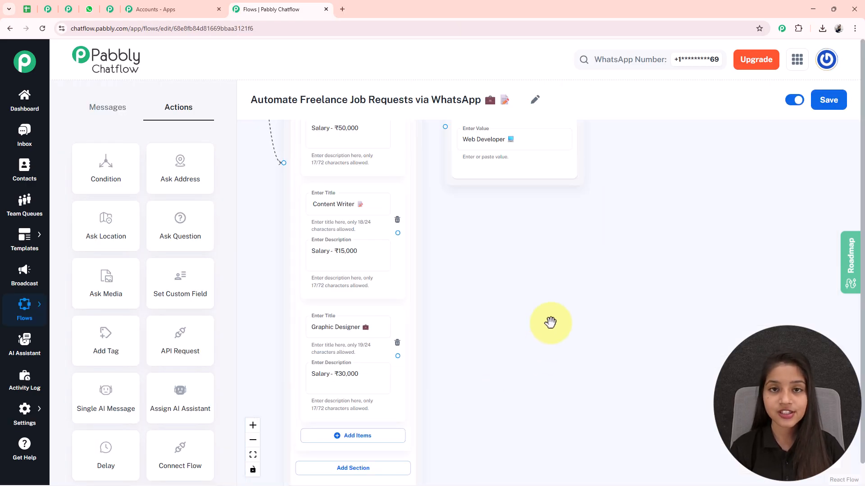
left_click(318, 197)
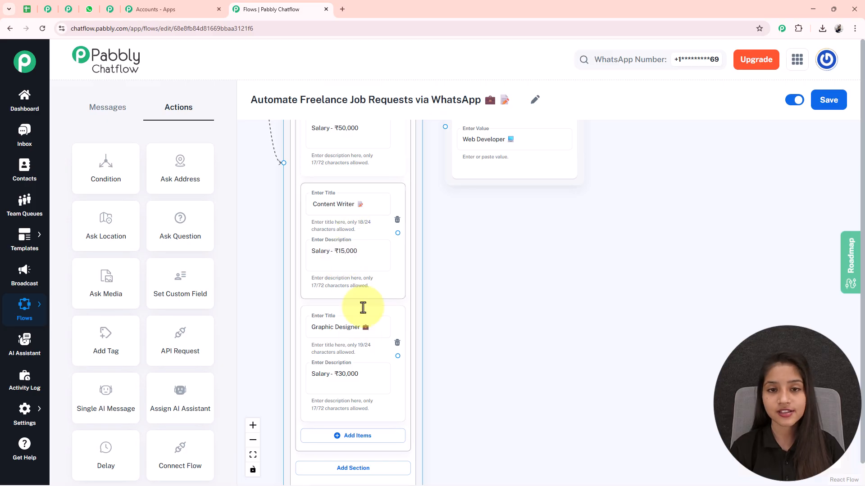
left_click(370, 366)
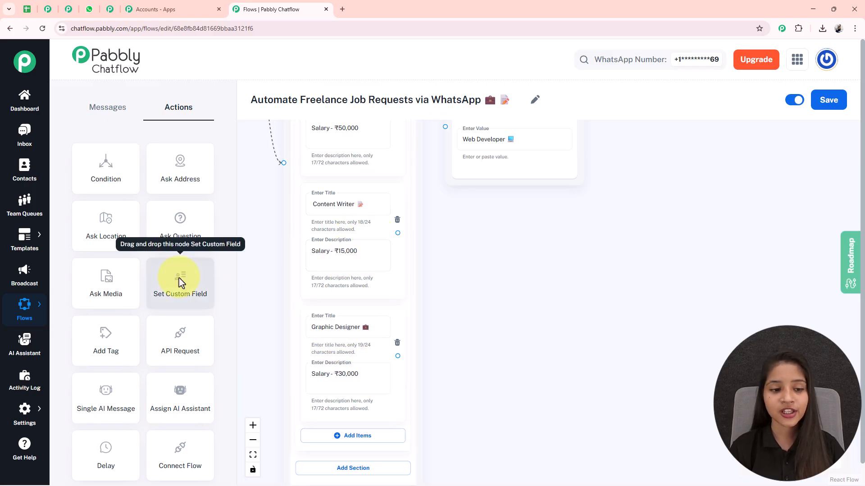
left_click_drag(284, 171, 448, 426)
left_click(314, 149)
left_click_drag(270, 140, 688, 468)
left_click_drag(788, 261, 609, 261)
left_click_drag(500, 235, 492, 205)
Set both new Contact Custom Field nodes to JobType, with the values "Content Writer 📝" and "Graphic Designer 💼" copied from the list item titles.
left_click(498, 248)
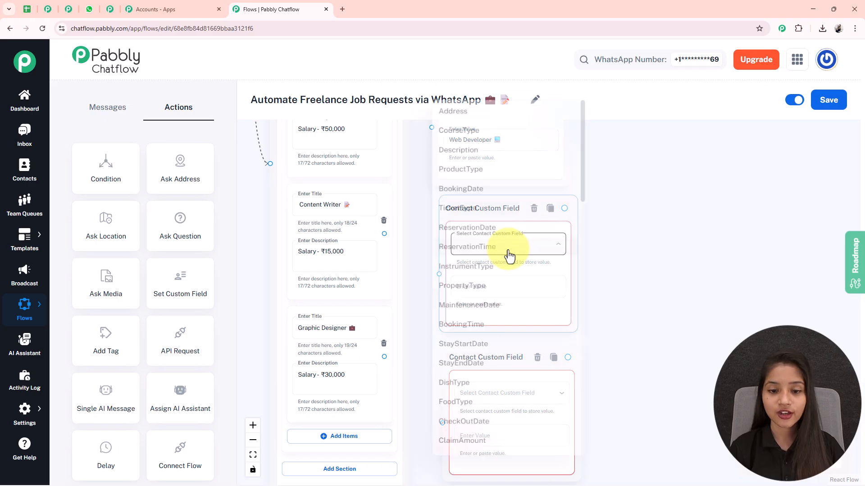
scroll(482, 387, "down", 8)
scroll(483, 358, "down", 4)
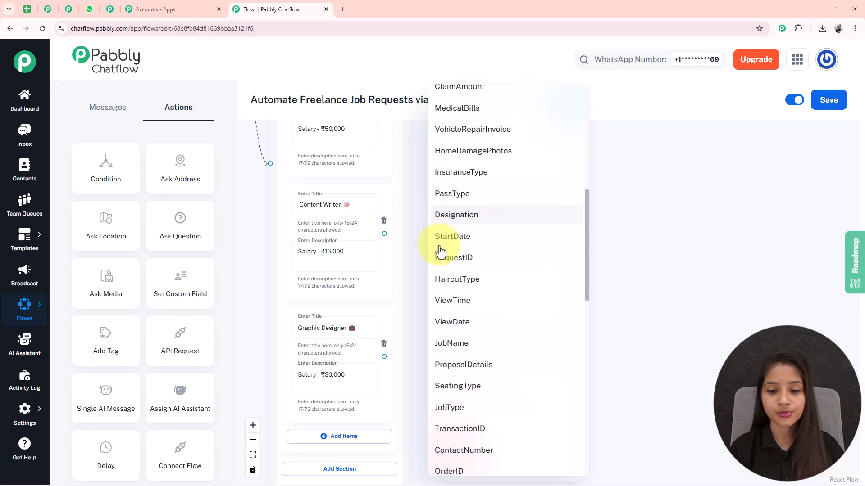
left_click(314, 205)
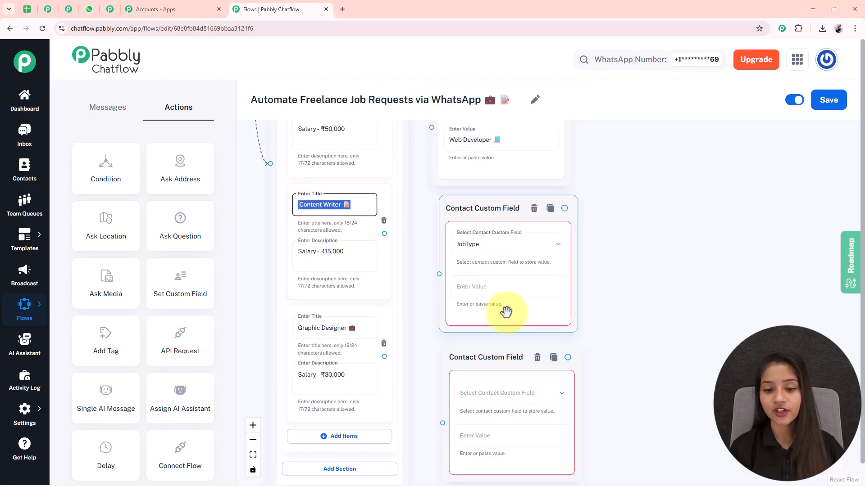
left_click(482, 289)
type("Content Writer 📝")
left_click_drag(367, 252, 354, 130)
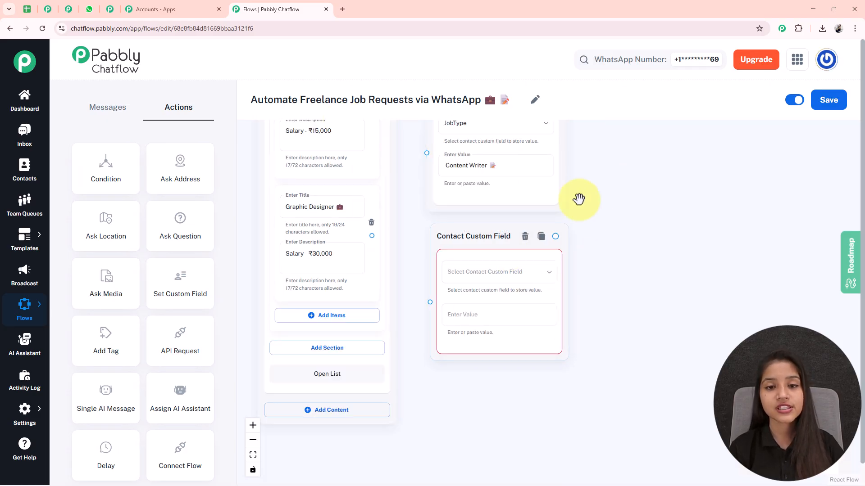
left_click(502, 272)
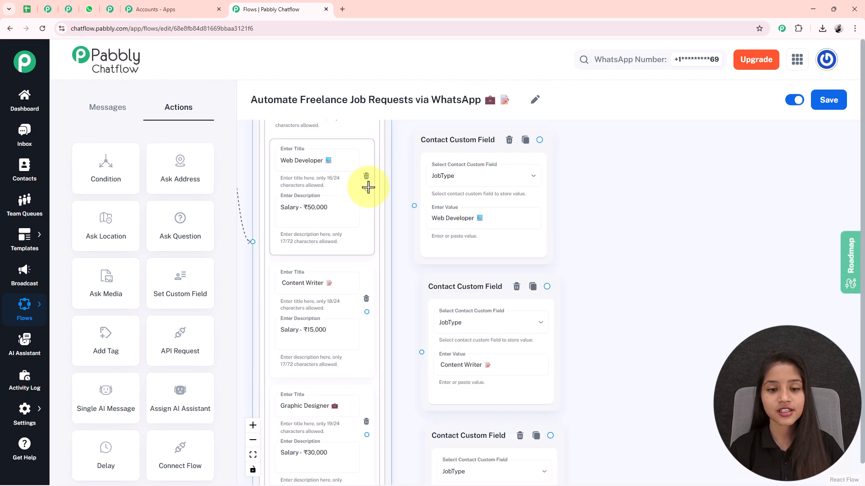
Connect the Web Developer, Content Writer and Graphic Designer list items to their matching Contact Custom Field nodes.
left_click_drag(380, 198, 413, 206)
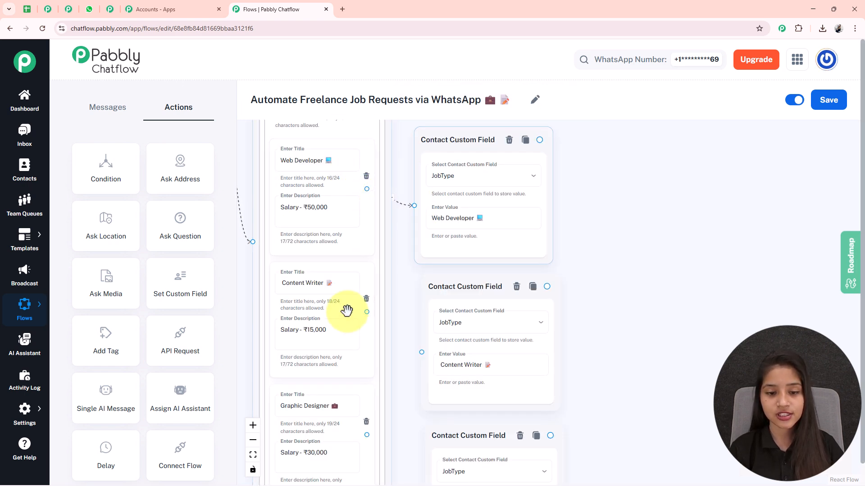
left_click_drag(367, 311, 421, 352)
left_click_drag(408, 405, 424, 342)
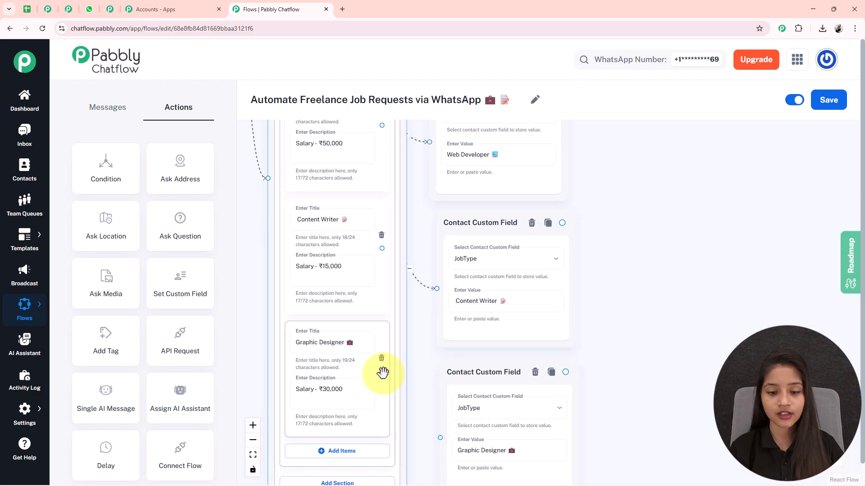
left_click_drag(383, 371, 440, 437)
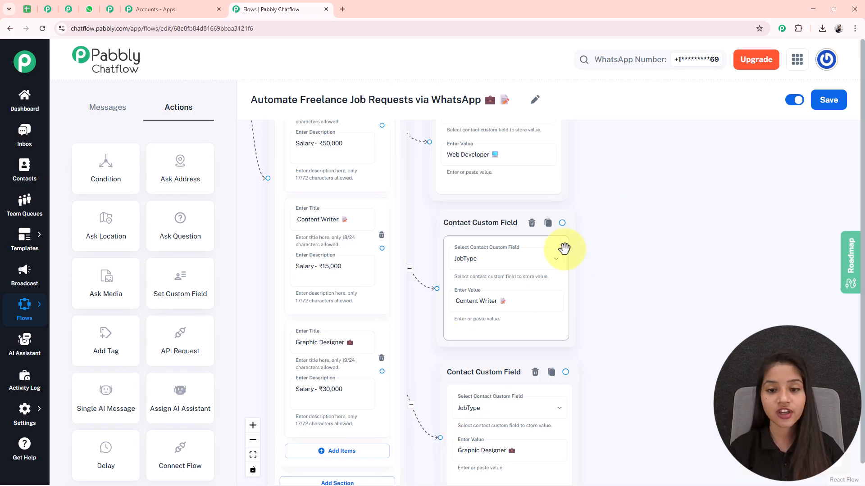
Add an Ask Media node beyond the Contact Custom Field nodes and set its message to "*Please Share your Resume.*".
scroll(569, 218, "down", 5)
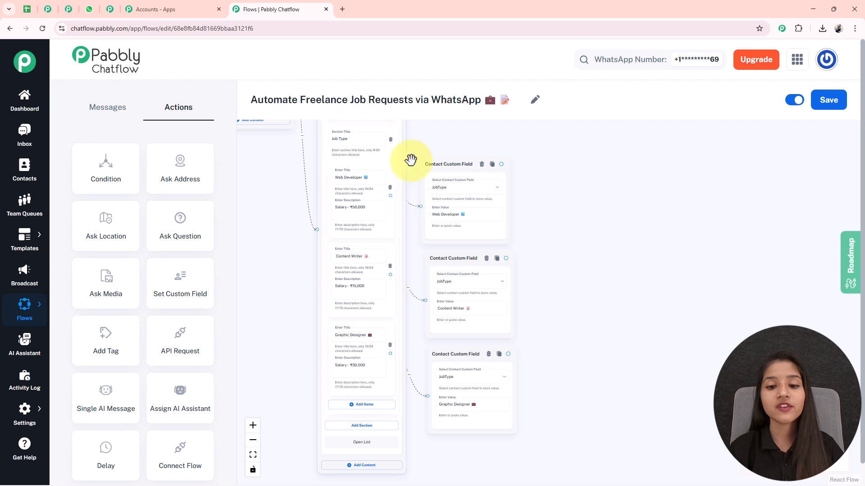
left_click_drag(635, 385, 519, 381)
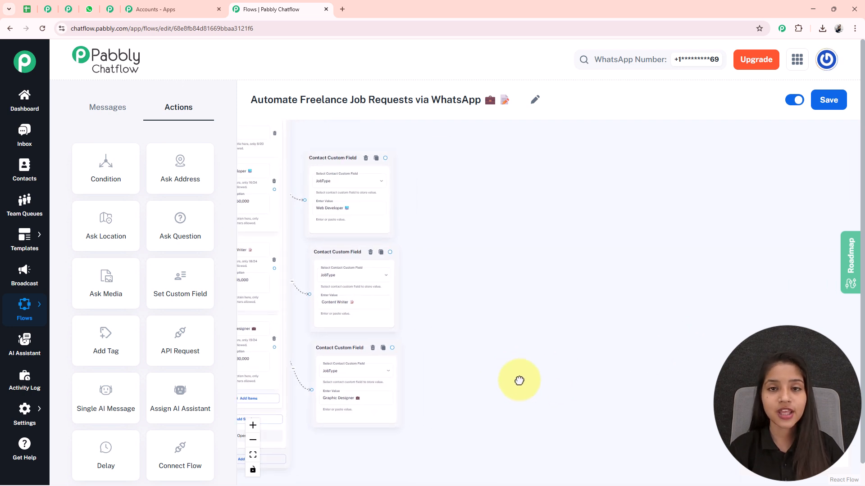
scroll(424, 240, "down", 2)
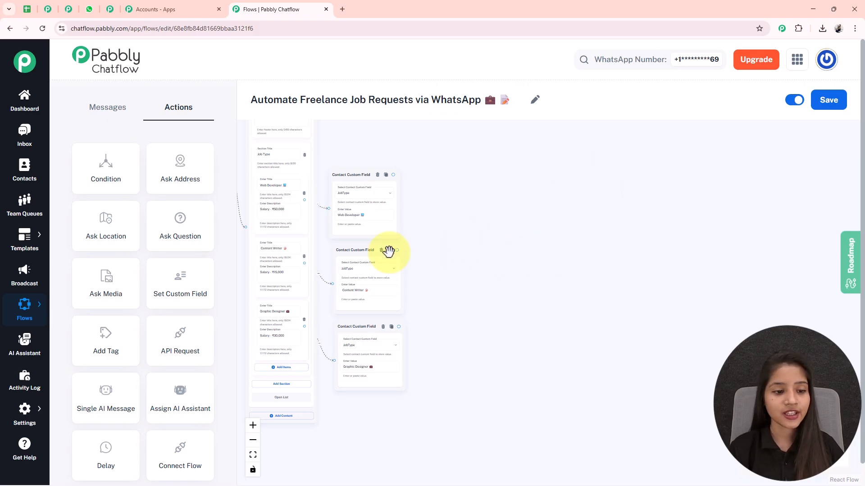
left_click_drag(112, 289, 792, 320)
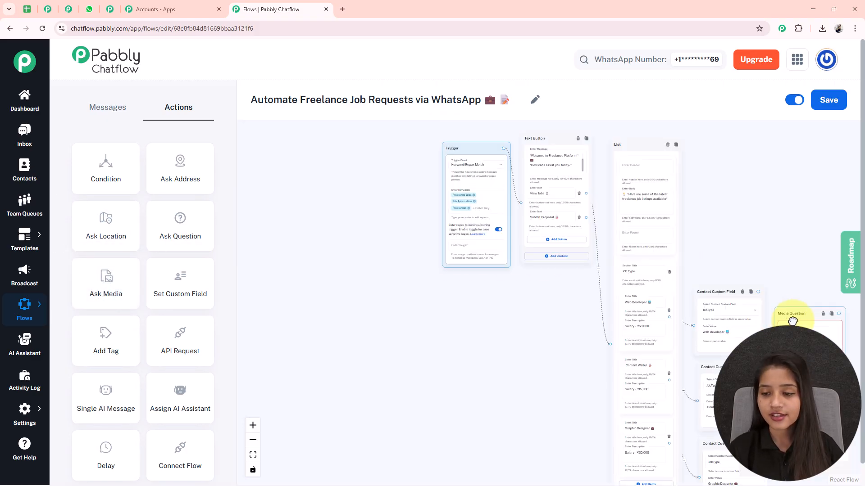
left_click_drag(783, 277, 518, 164)
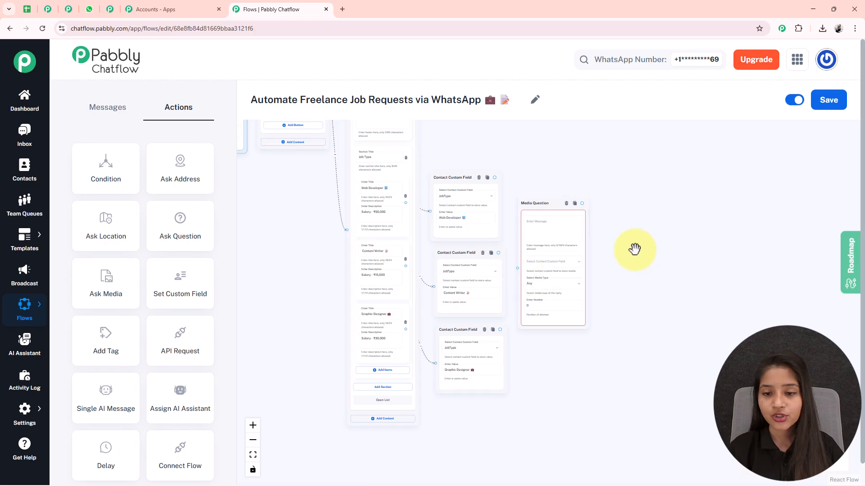
scroll(637, 251, "up", 3)
left_click(493, 222)
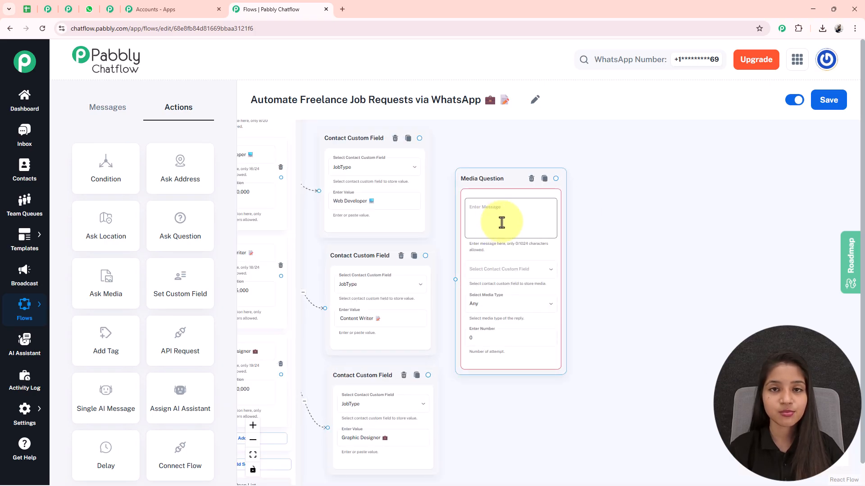
type("*Please Share your Resume.*")
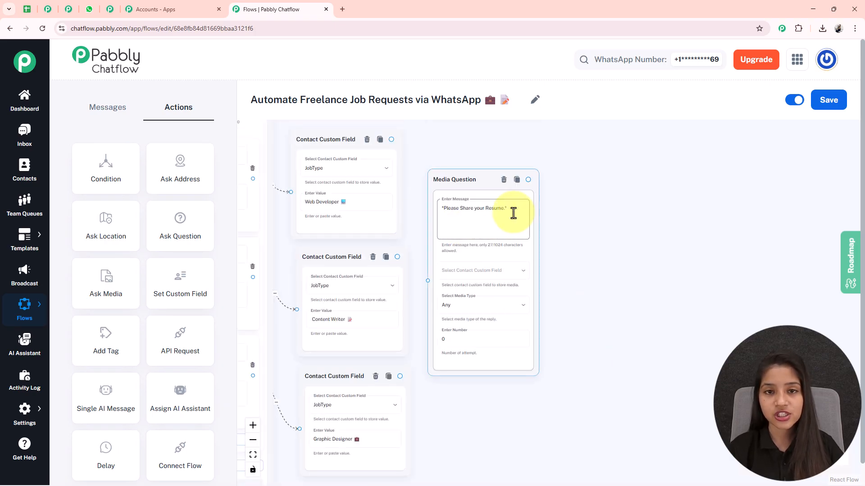
Store the Media Question reply in the Resume custom field and set its media type to Document.
left_click(492, 272)
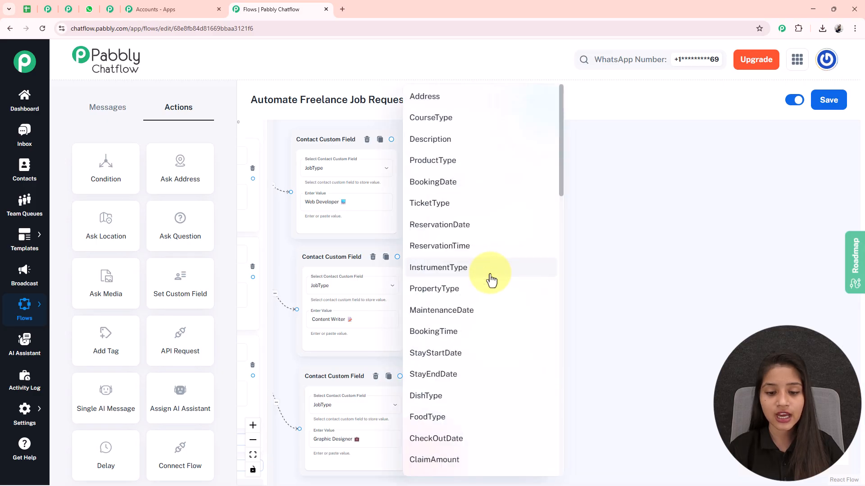
scroll(494, 306, "down", 3)
scroll(496, 330, "down", 10)
left_click(496, 330)
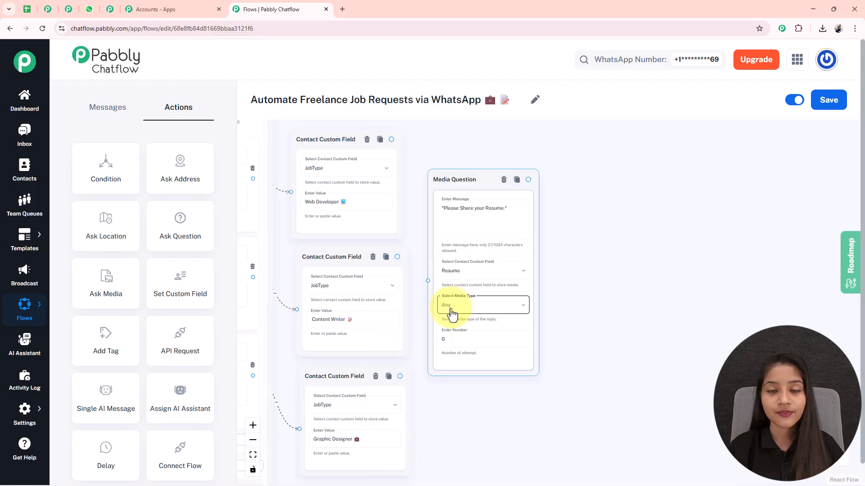
left_click(465, 310)
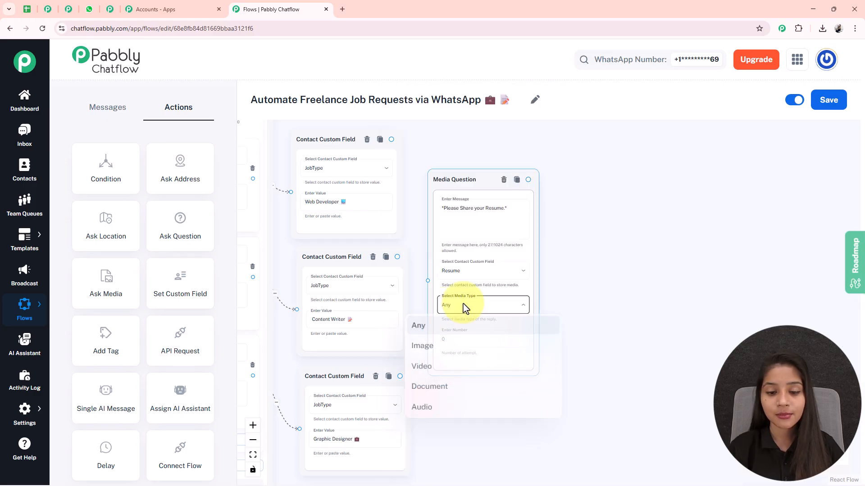
left_click(430, 399)
Try 1 as the Media Question's number of attempts and set it back to 0.
scroll(637, 329, "down", 3)
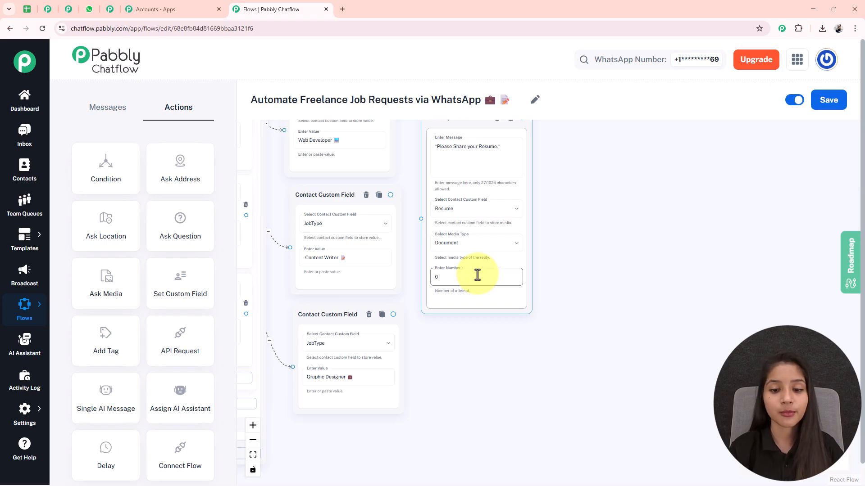
type("1")
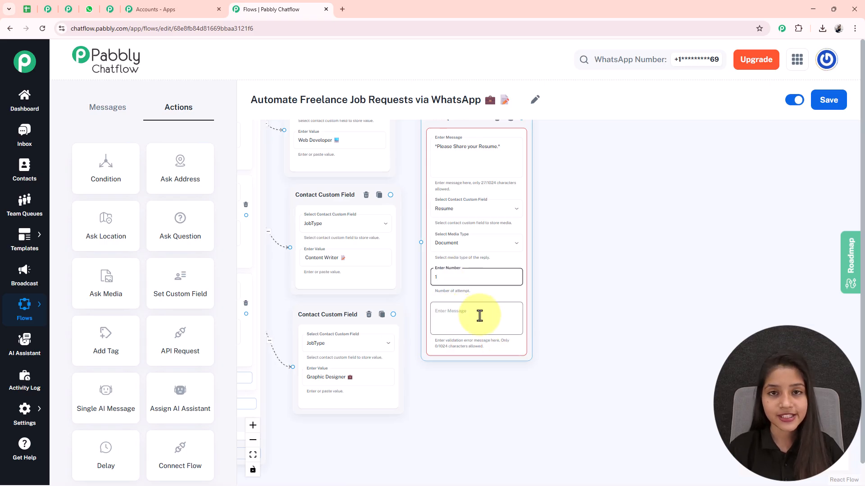
key("BackSpace")
type("0")
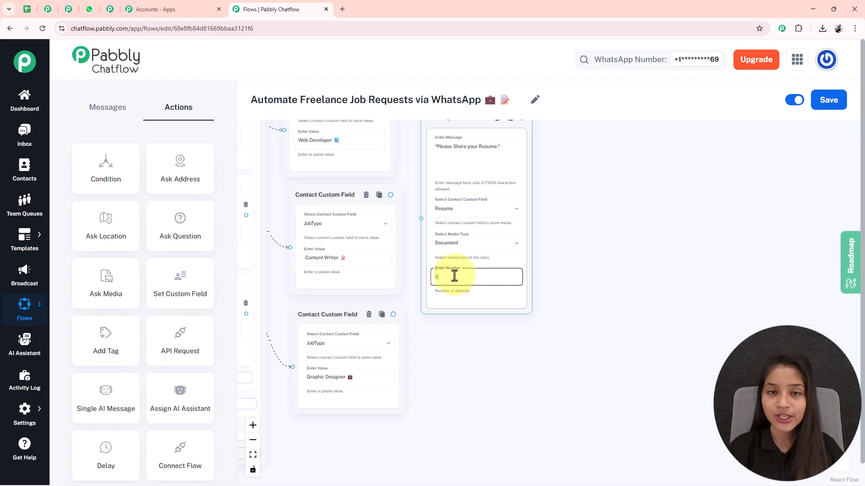
Connect all three Contact Custom Field nodes to the Media Question node.
left_click_drag(603, 211, 626, 305)
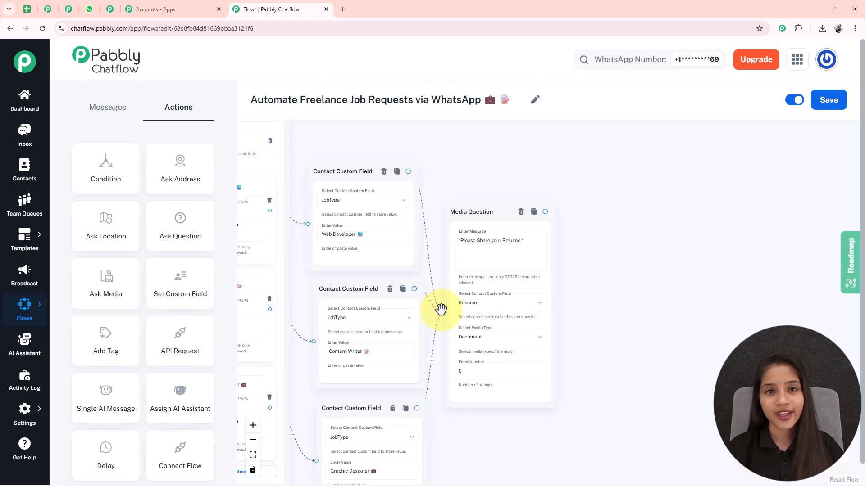
left_click_drag(692, 347, 596, 278)
scroll(472, 216, "down", 2)
left_click_drag(512, 265, 487, 321)
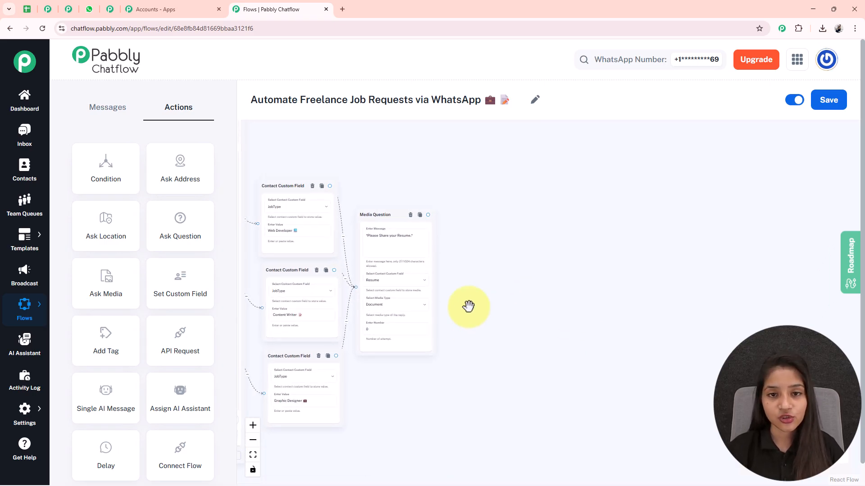
Add an Ask Question node beyond the Media Question with the message "*Please provide your Full Name to proceed with the application.*".
scroll(468, 306, "up", 2)
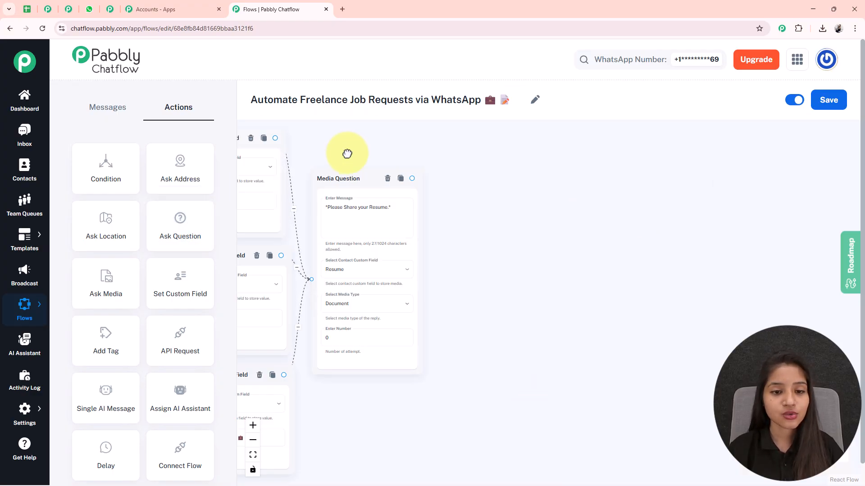
left_click_drag(343, 150, 698, 212)
left_click_drag(309, 222, 747, 418)
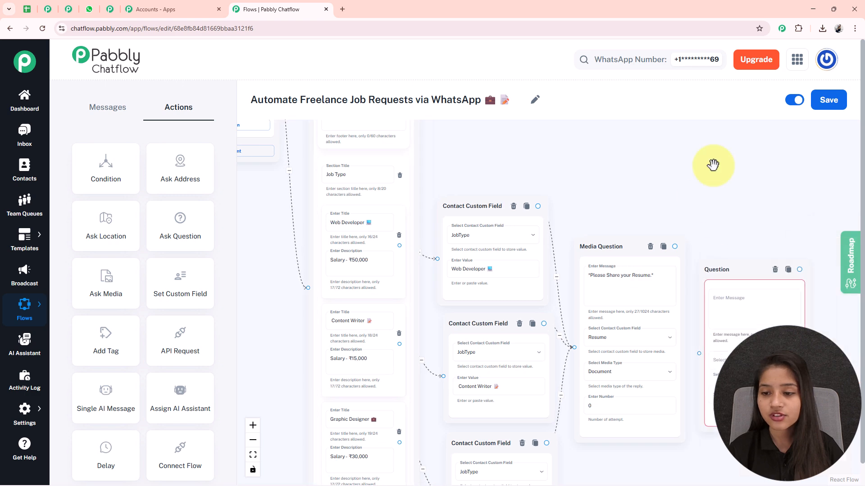
left_click_drag(699, 199, 573, 205)
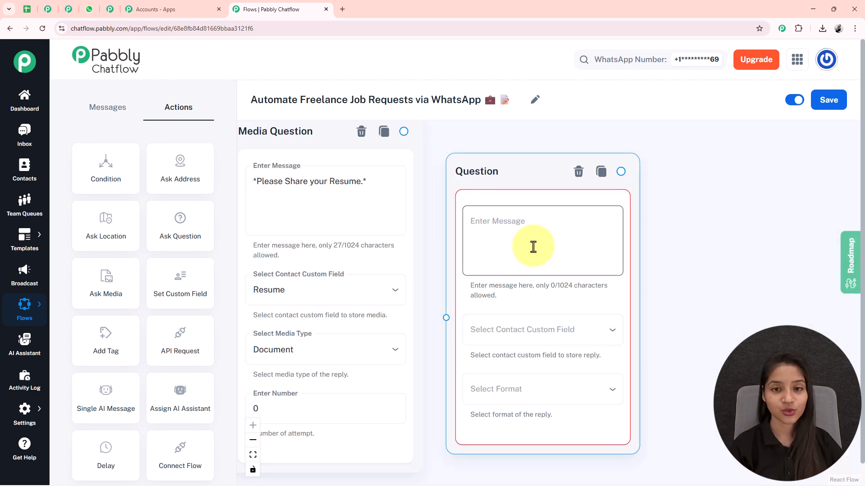
left_click(517, 240)
type("*Please provide your Full Name to proceed with the application.*")
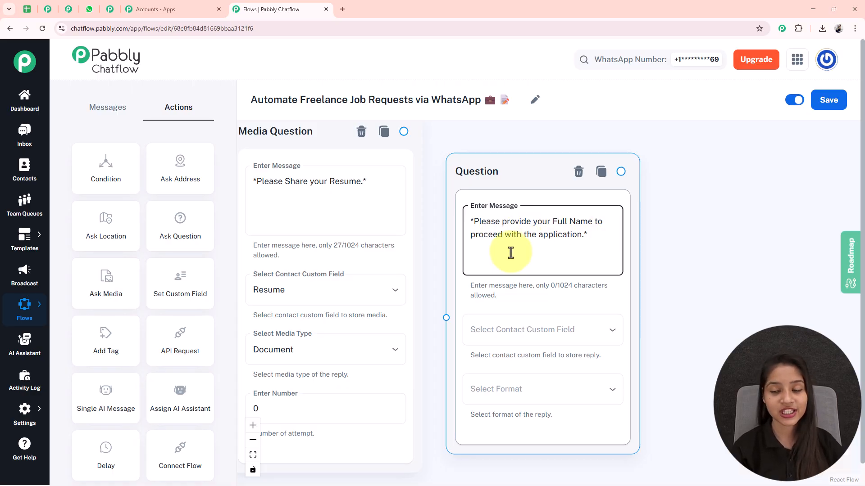
Store the Question node's reply in the FullName custom field and set the reply format to Text.
left_click(586, 331)
scroll(454, 341, "down", 7)
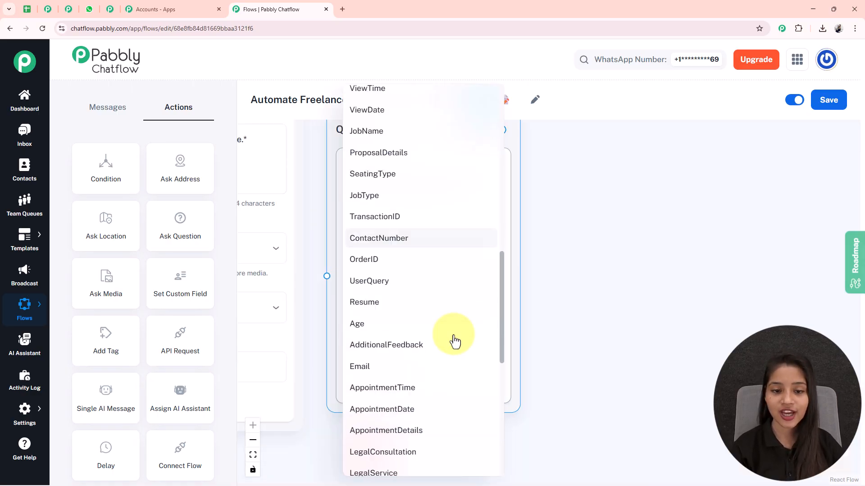
left_click(380, 316)
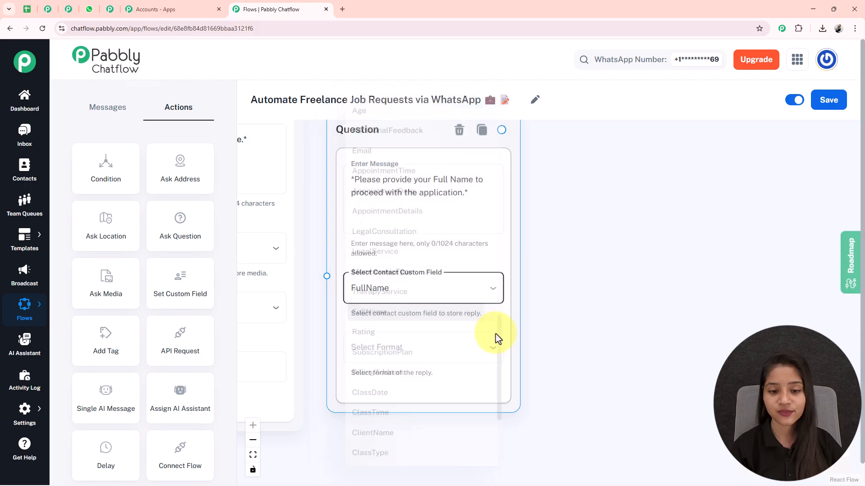
left_click(401, 366)
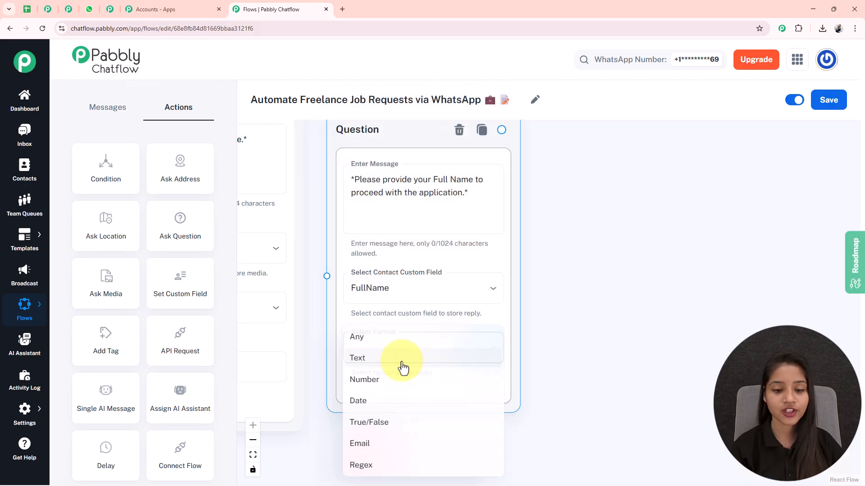
left_click(346, 360)
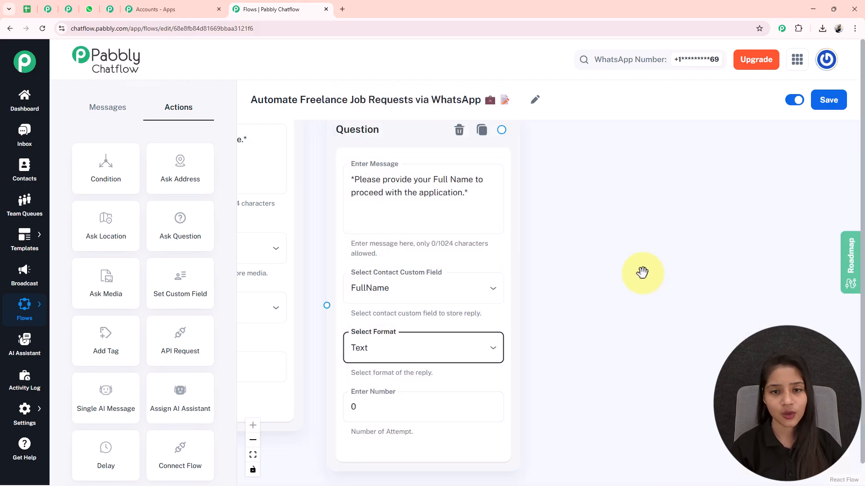
Connect the Media Question node to the Full Name Question node and align the two nodes side by side.
left_click_drag(393, 136, 435, 352)
scroll(532, 253, "down", 2)
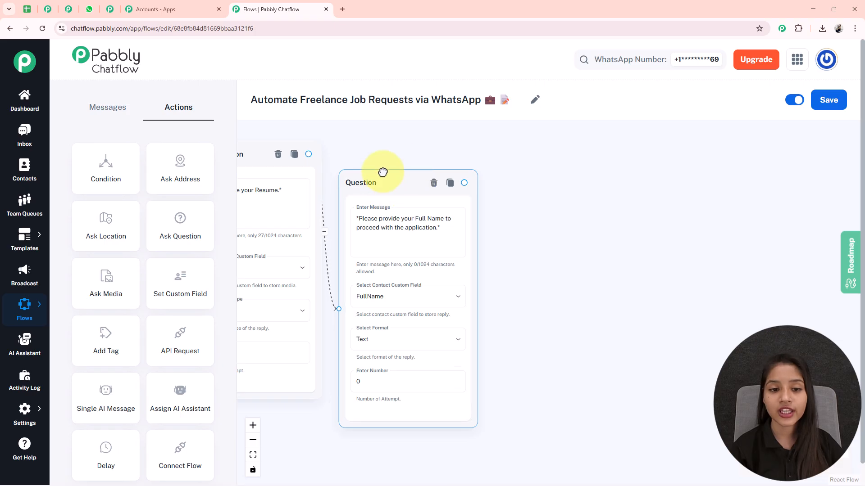
left_click_drag(380, 180, 383, 158)
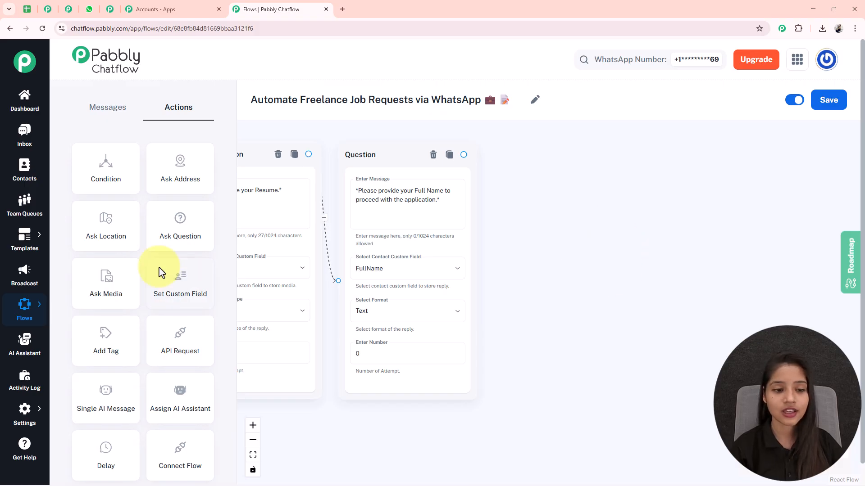
Add two Question nodes with the messages "*Great! Now Please share your Phone Number.*" and "*Lastly, Please provide your Email Address so we can proceed with the application.*".
left_click_drag(358, 141, 579, 183)
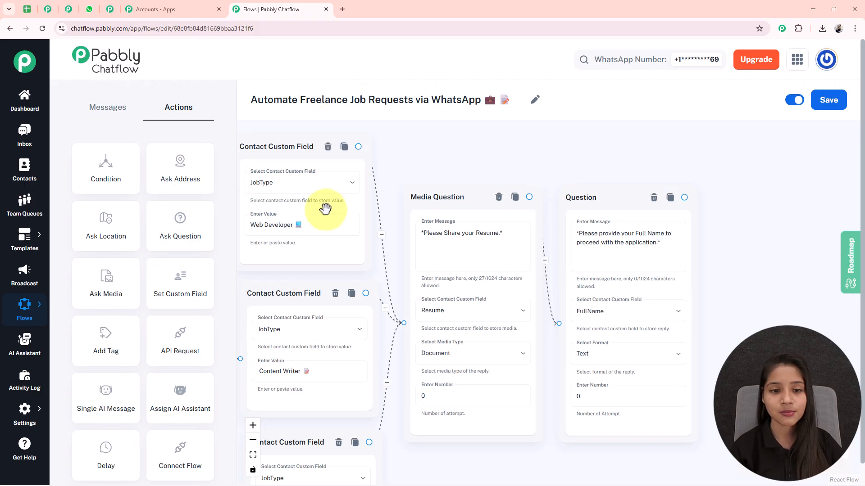
left_click_drag(332, 193, 733, 251)
left_click_drag(465, 286, 863, 456)
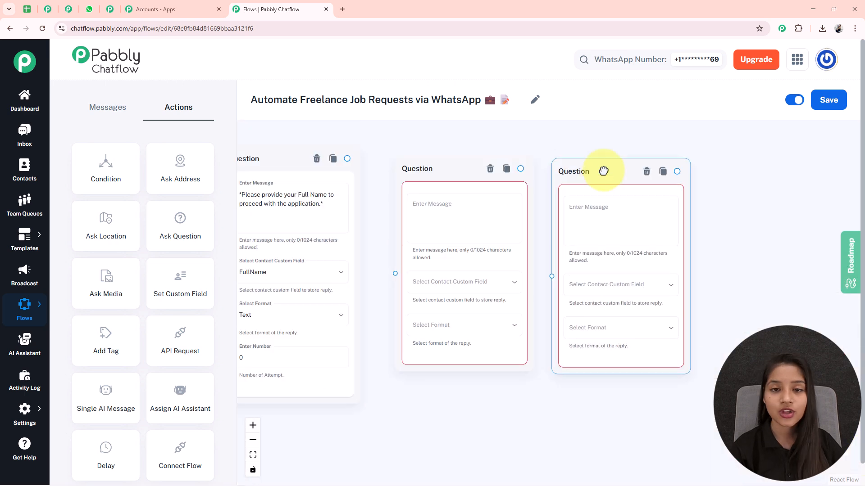
left_click_drag(603, 171, 602, 180)
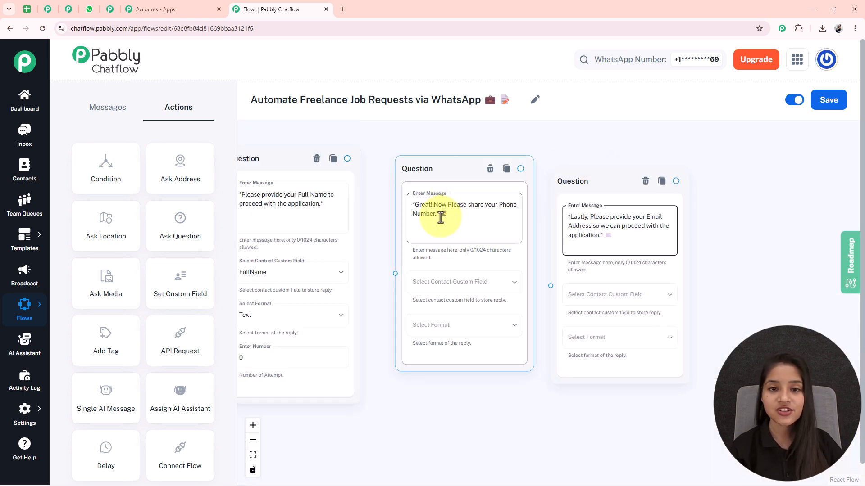
Store the phone number Question node's reply in the ContactNumber custom field and set its format to Number.
left_click(463, 291)
scroll(446, 343, "down", 5)
scroll(444, 288, "down", 8)
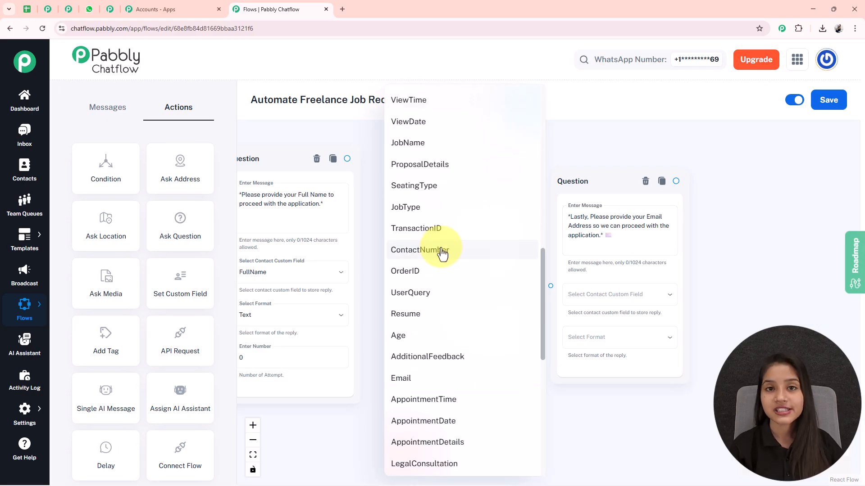
left_click(442, 250)
left_click(471, 326)
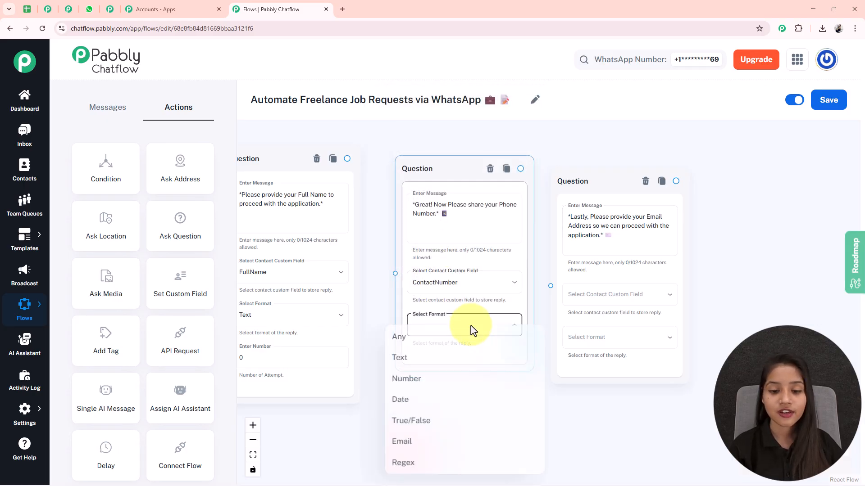
left_click(407, 379)
left_click_drag(579, 441, 568, 384)
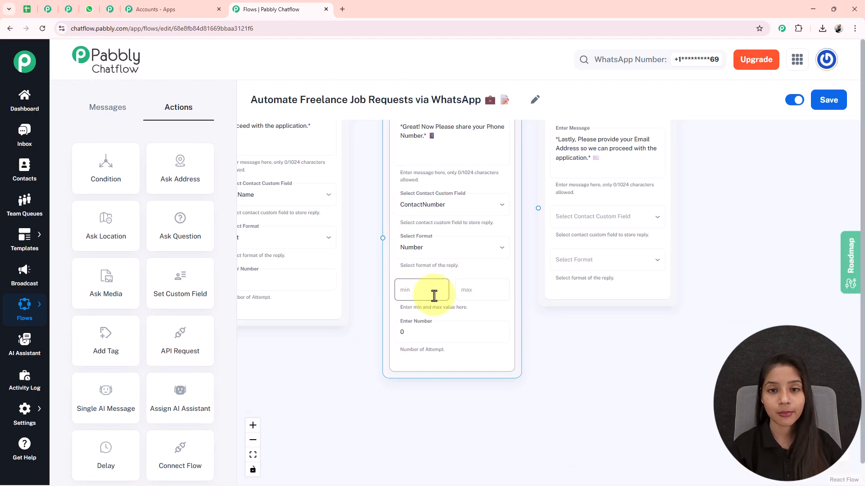
left_click(413, 287)
left_click(622, 364)
left_click(425, 298)
type("111")
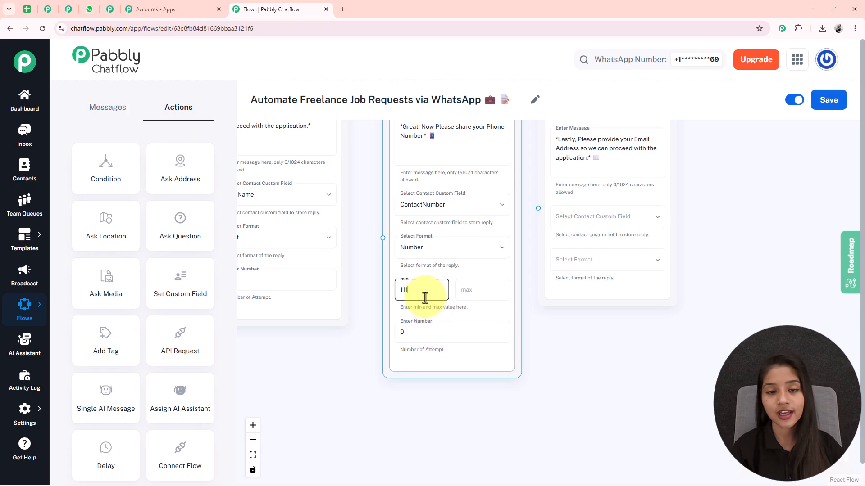
type("11111111")
left_click(460, 296)
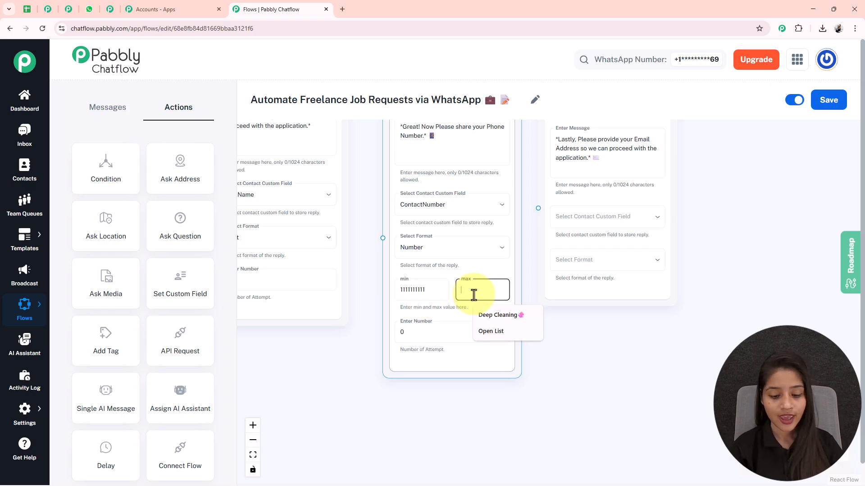
type("999999999")
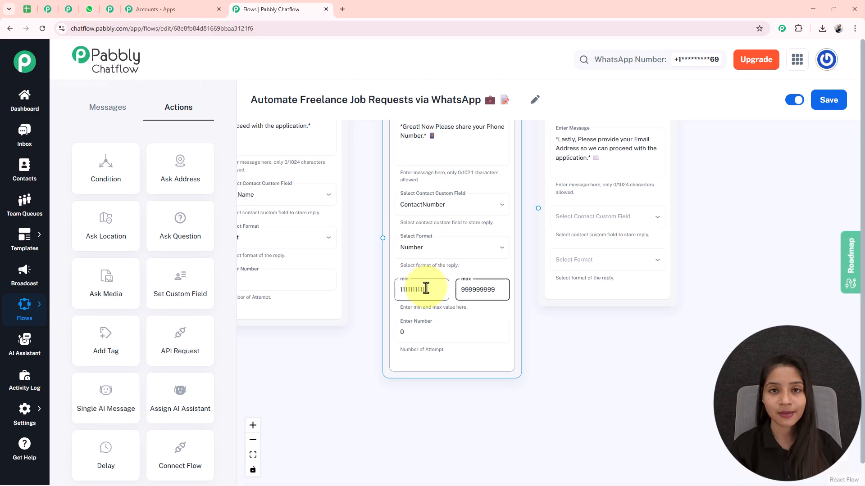
Store the email address Question node's reply in the Email custom field and set its format to Email.
left_click_drag(555, 365, 429, 394)
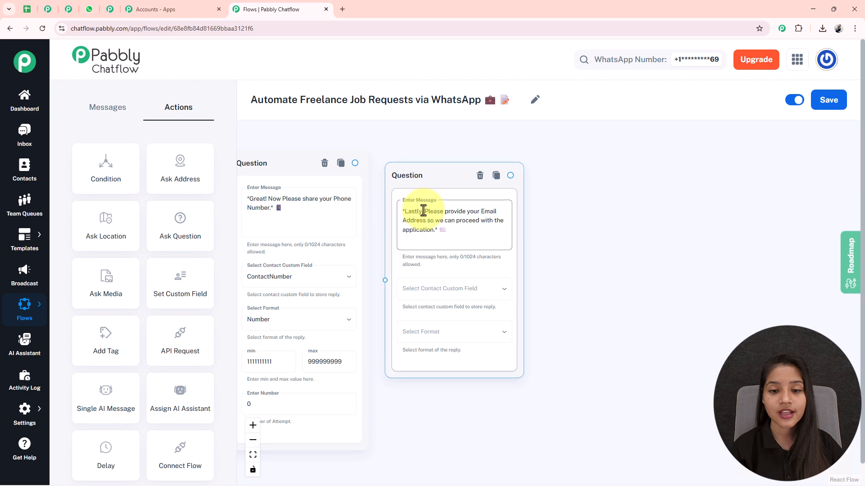
left_click(473, 289)
scroll(397, 405, "down", 6)
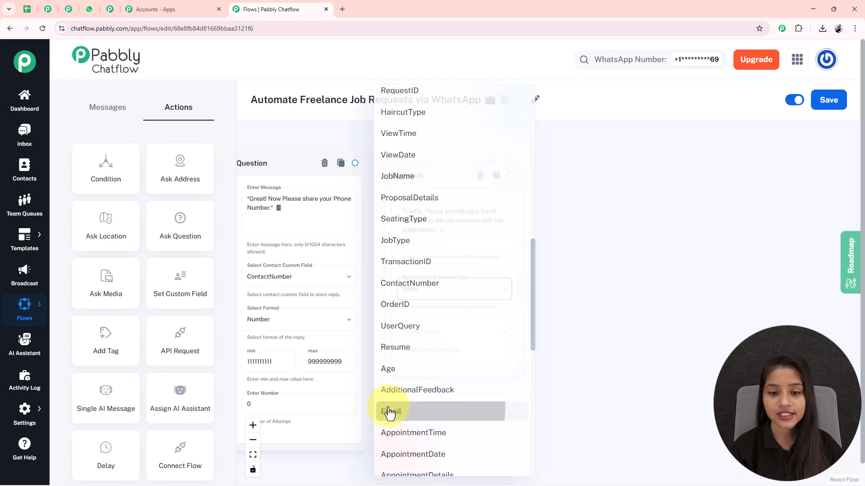
left_click(389, 413)
left_click(464, 347)
left_click(397, 445)
Connect the Full Name, phone number and email Question nodes in sequence and shift the email node slightly outward.
scroll(541, 338, "left", 3)
left_click_drag(293, 136, 344, 302)
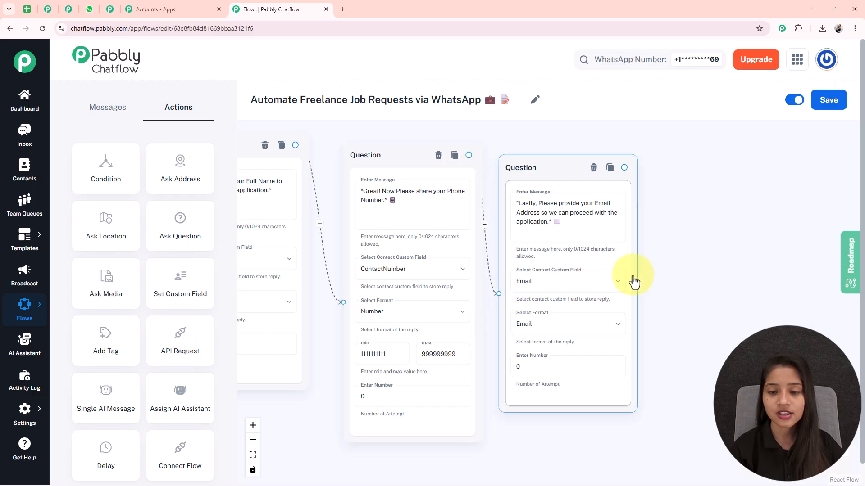
scroll(691, 292, "down", 5)
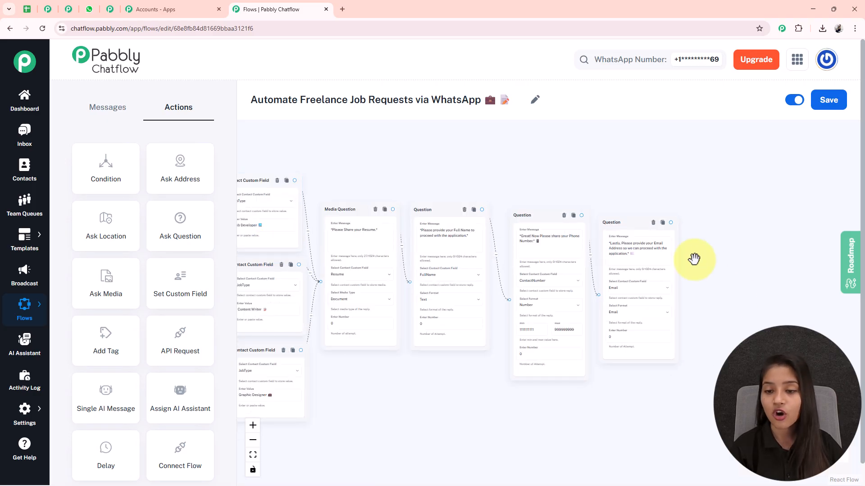
left_click_drag(627, 223, 634, 223)
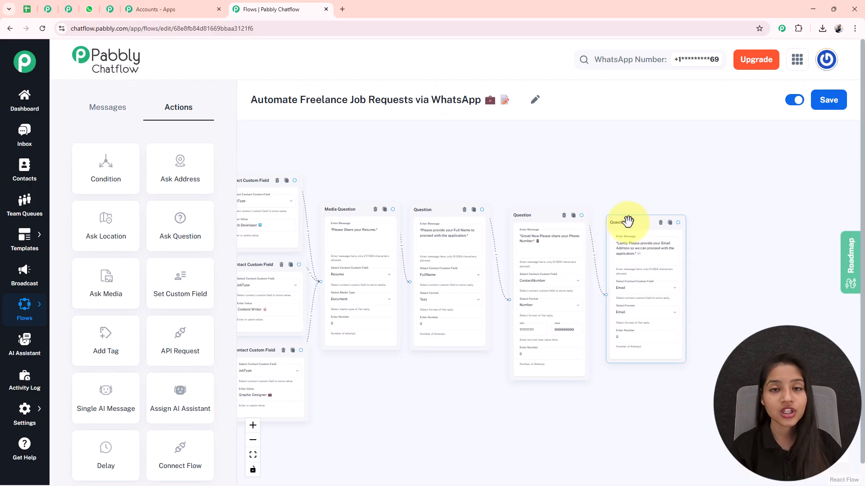
left_click(598, 149)
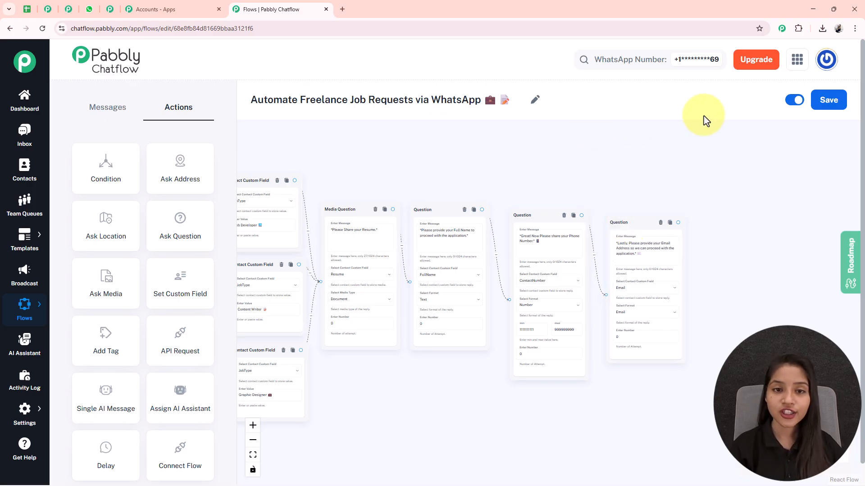
Add an API Request node beyond the email Question node and set its request method to POST.
mouse_move(198, 350)
left_mouse_down()
mouse_move(285, 183)
mouse_move(815, 245)
mouse_move(772, 319)
mouse_move(726, 315)
left_mouse_up()
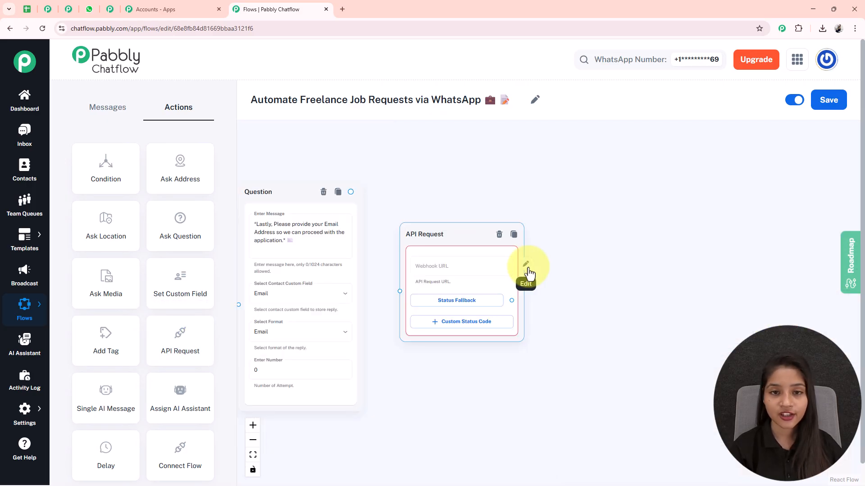
left_click(528, 271)
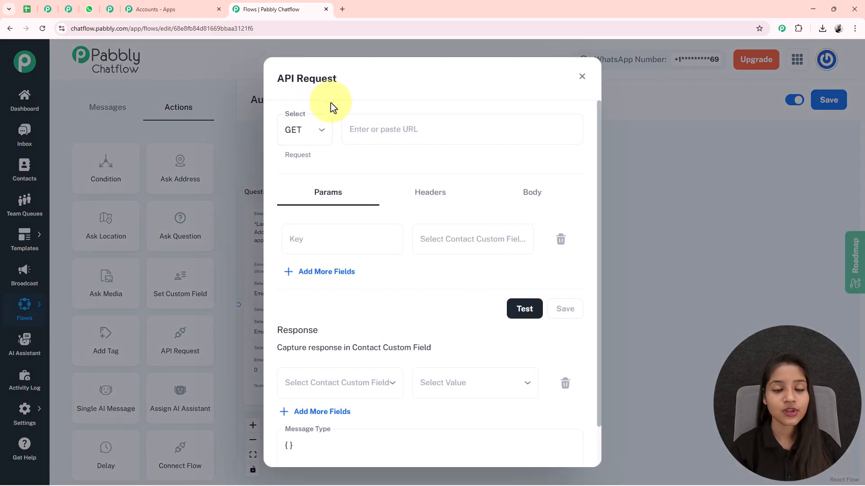
left_click(326, 134)
left_click(299, 179)
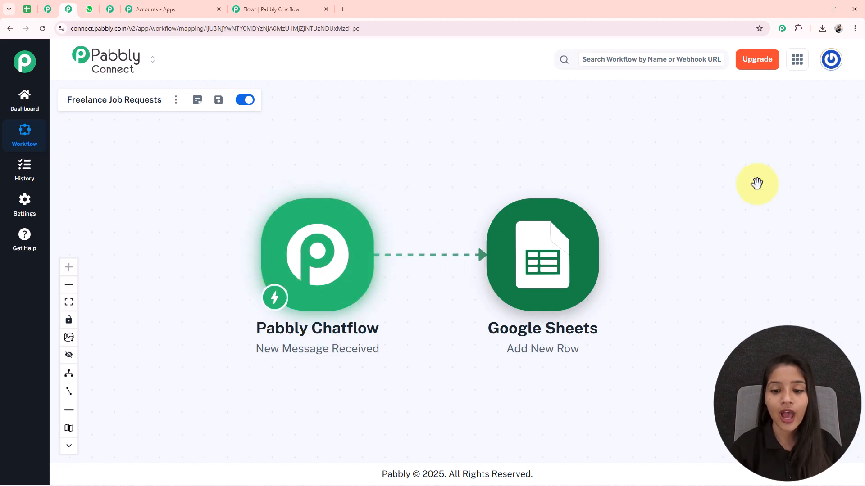
In the Freelance Job Requests workflow in Pabbly Connect, copy the Pabbly Chatflow trigger's webhook URL and start re-capturing the webhook response.
left_click(317, 284)
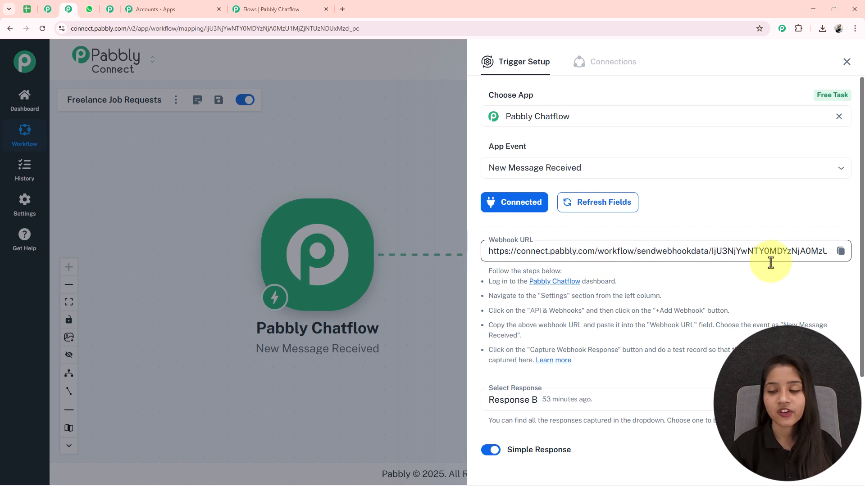
left_click(840, 252)
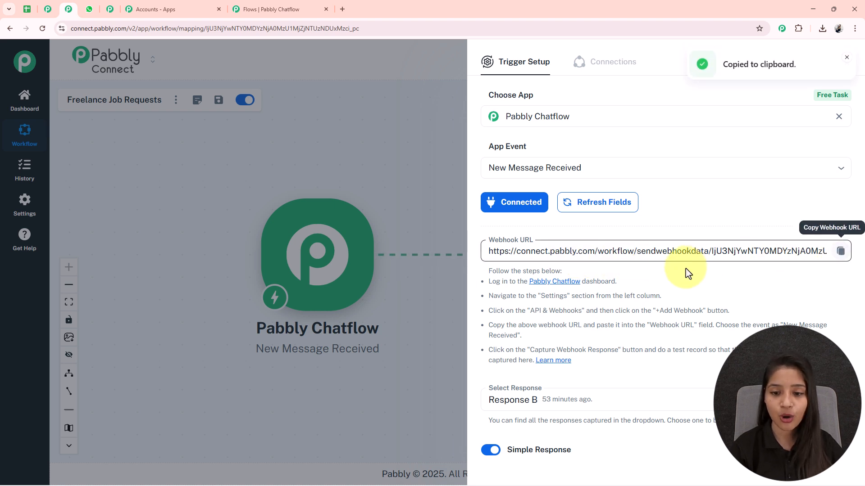
scroll(684, 268, "down", 2)
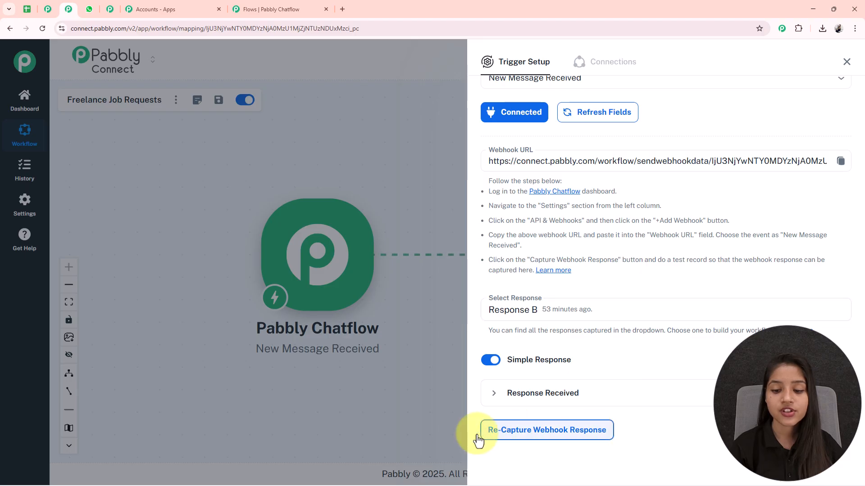
left_click(539, 440)
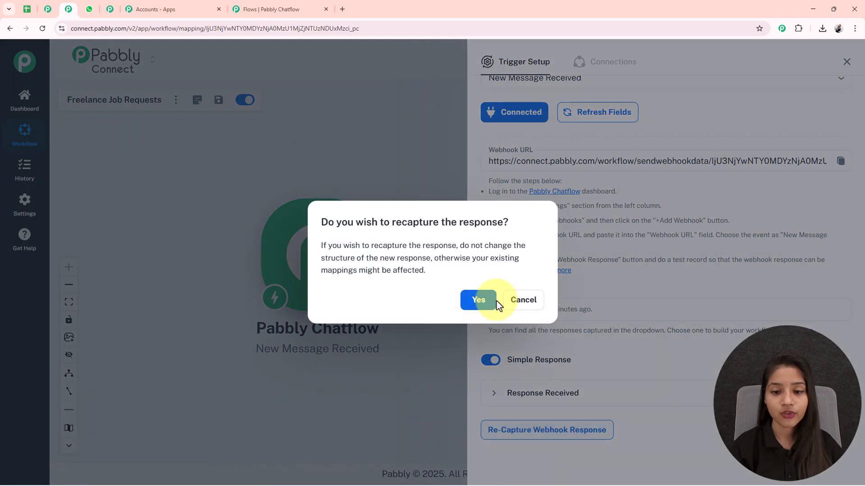
left_click(477, 299)
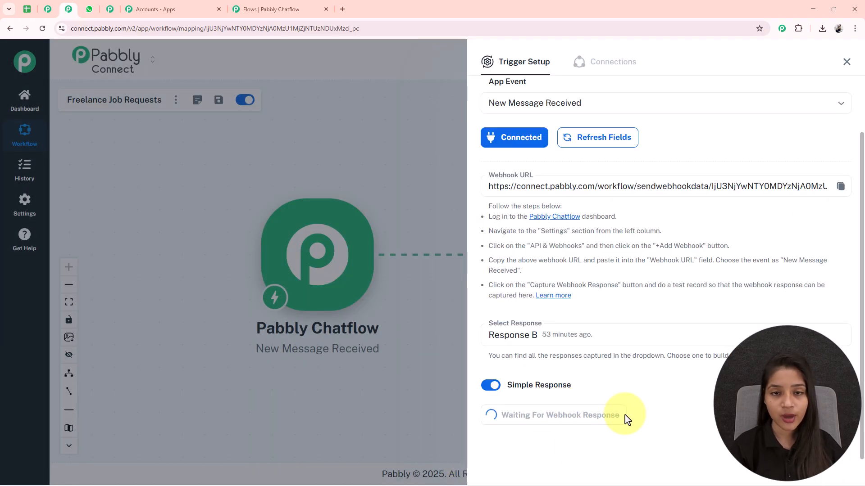
Return to the flow in Pabbly Chatflow and paste the copied webhook URL as the API request's URL.
left_click(279, 4)
left_click(391, 135)
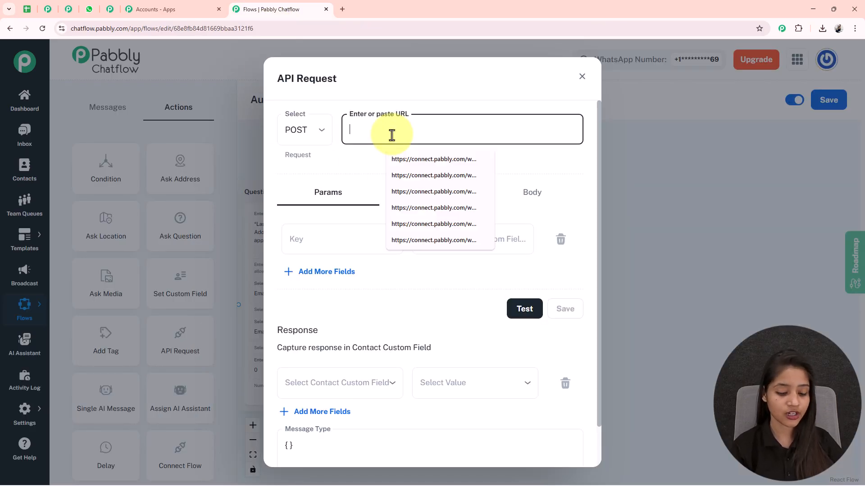
key("ctrl+v")
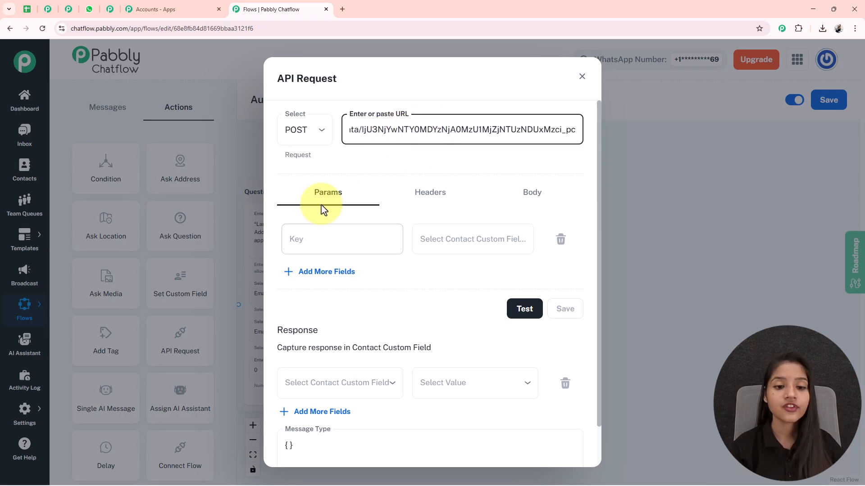
Add the custom fields $FullName and $ContactNumber as the API request's first two parameter values.
scroll(388, 158, "down", 1)
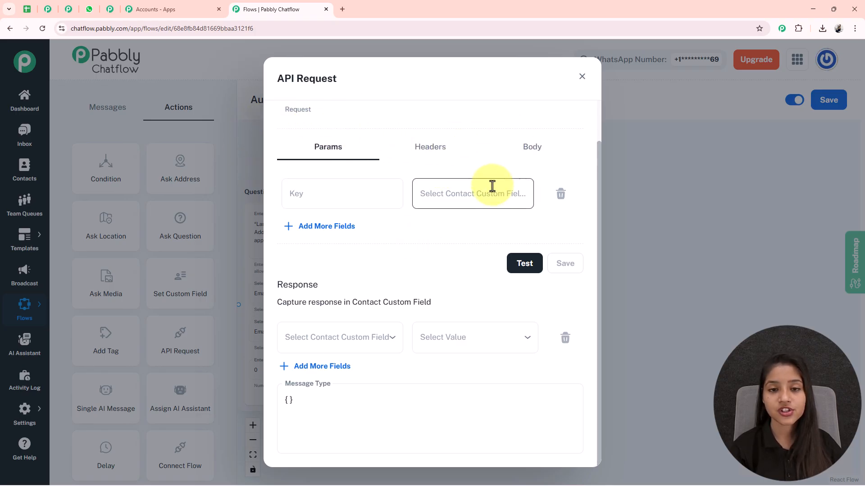
left_click(476, 198)
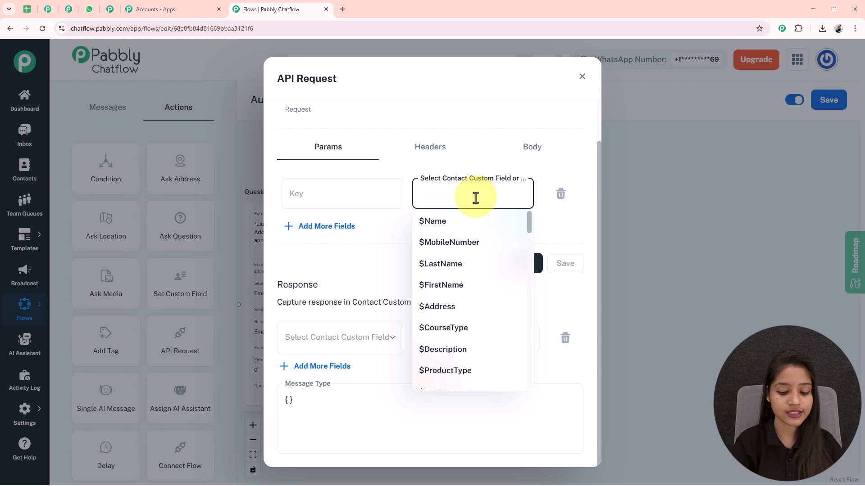
type("ful")
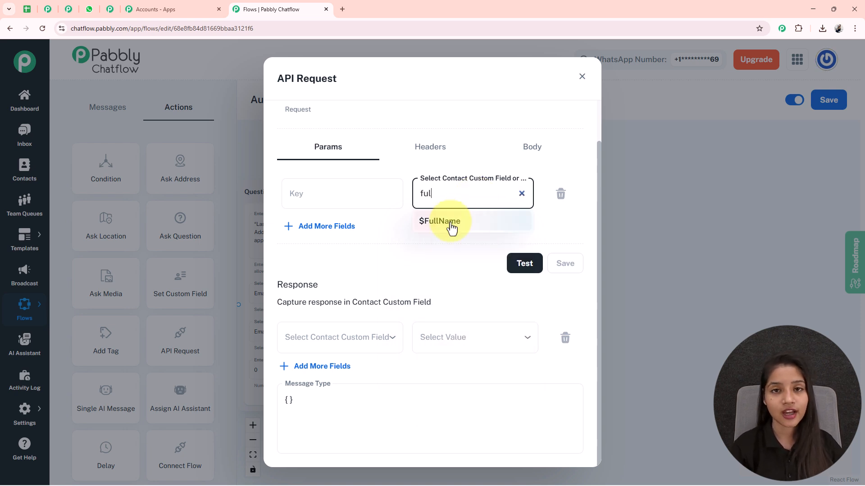
left_click(452, 229)
left_click(303, 227)
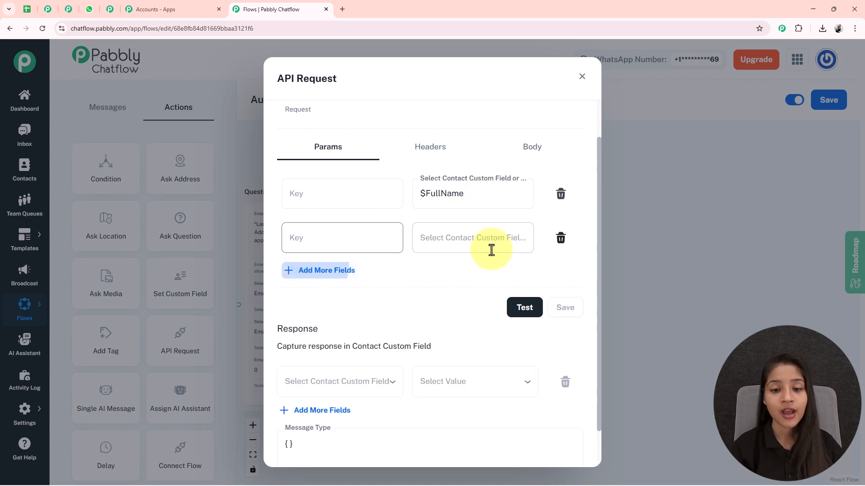
left_click(491, 246)
type("co")
left_click(470, 288)
Add $Email and $Resume as further parameter values and name the four keys FullName, ContactNumber, Email and Resume.
left_click(334, 272)
left_click(450, 282)
left_click(443, 310)
left_click(328, 316)
left_click(440, 327)
type("res")
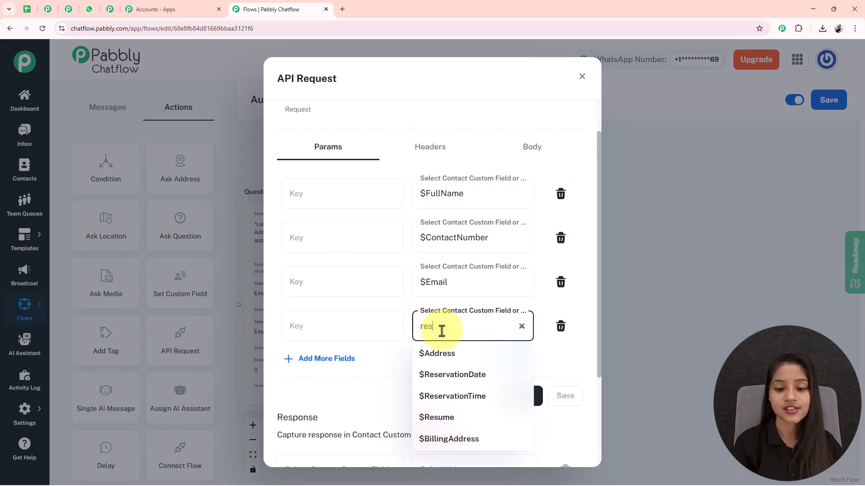
left_click(436, 417)
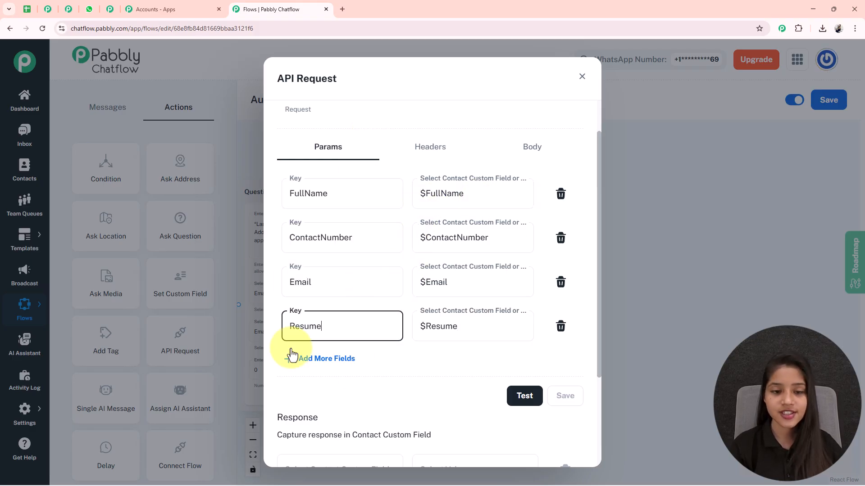
Test the API request and switch to Pabbly Connect to review the response received by the trigger.
left_click(532, 398)
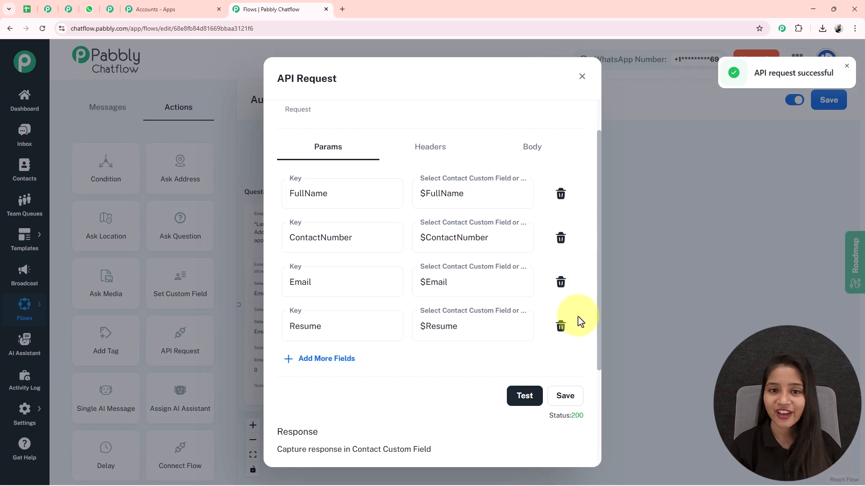
left_click(68, 9)
scroll(592, 159, "up", 1)
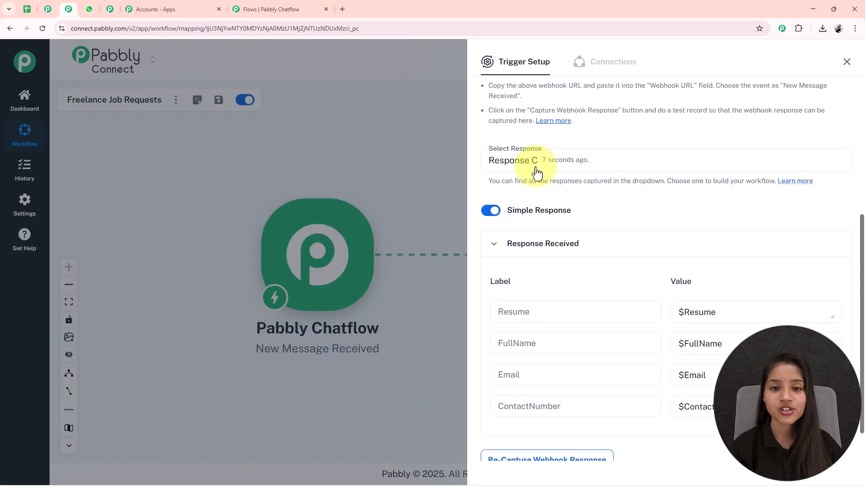
scroll(604, 302, "down", 1)
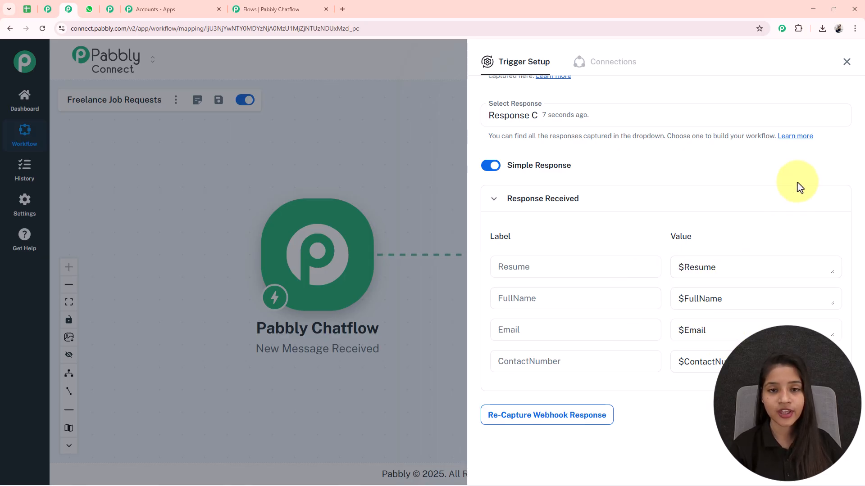
Open the Google Sheets action and compare its field mappings with the columns of the Freelance Job Requests Data spreadsheet.
left_click(847, 62)
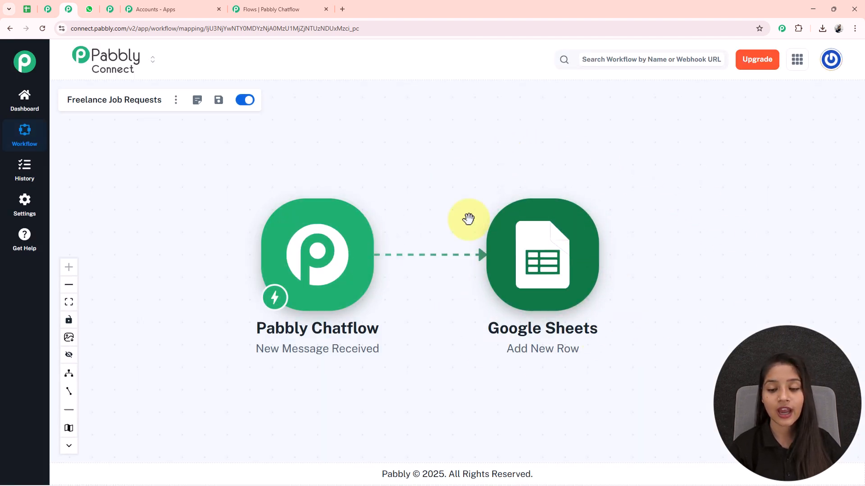
left_click(541, 287)
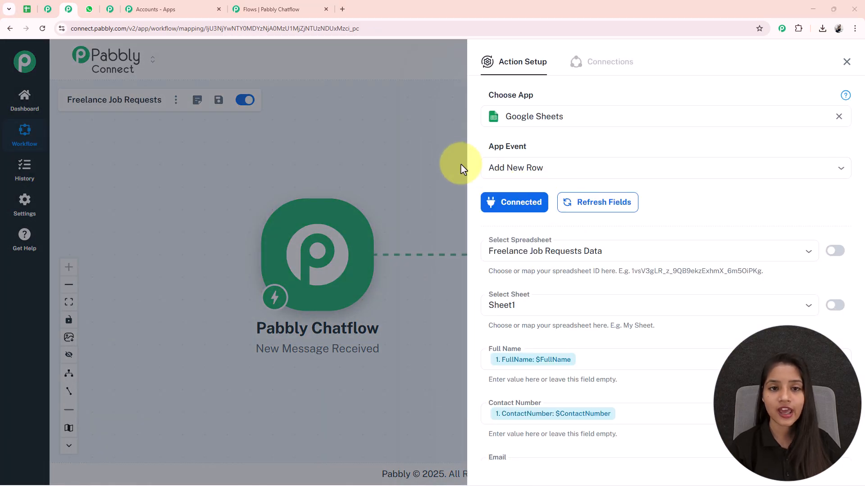
scroll(604, 174, "down", 1)
scroll(604, 174, "down", 3)
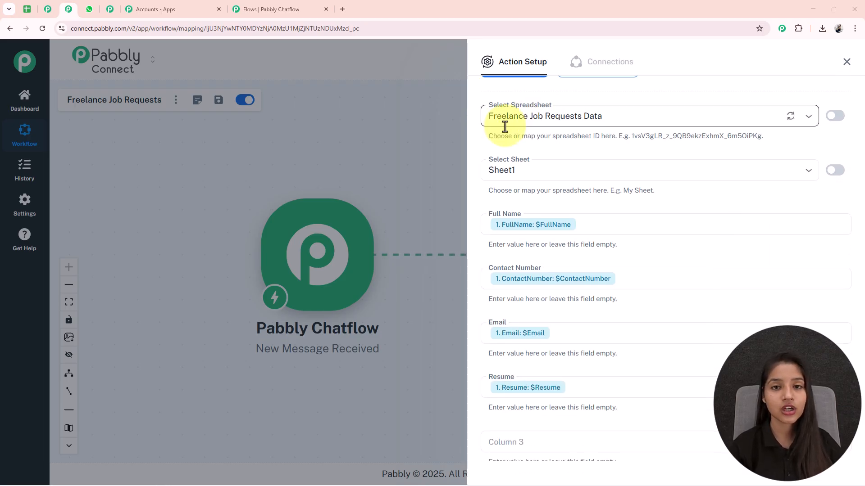
scroll(598, 73, "up", 1)
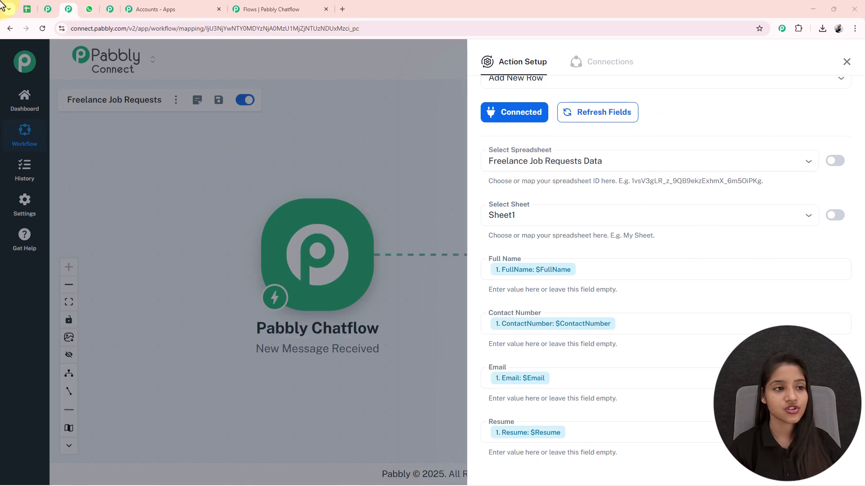
left_click(31, 15)
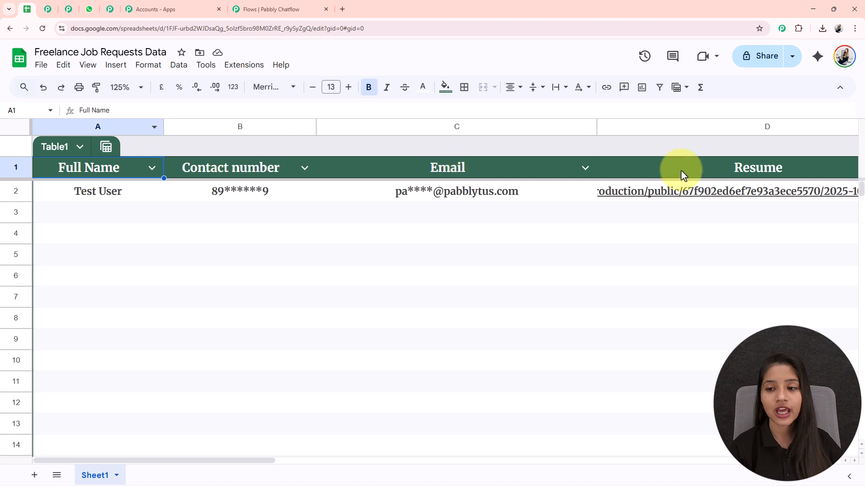
left_click(68, 9)
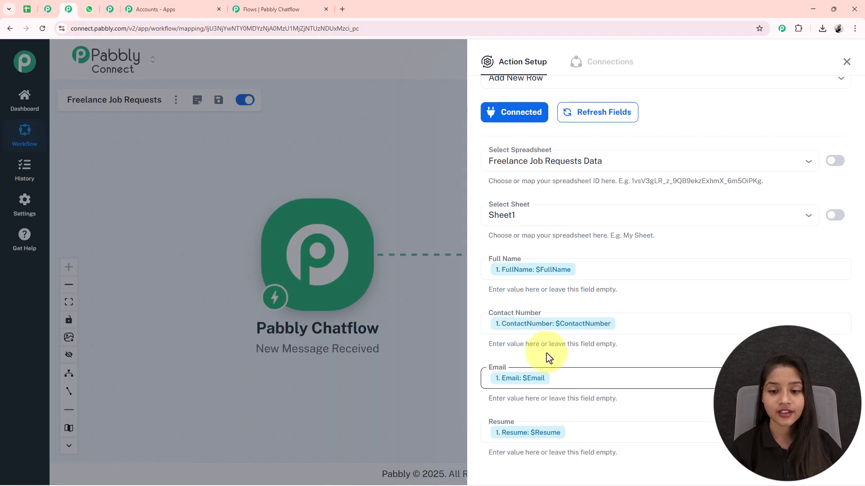
scroll(543, 333, "down", 1)
scroll(544, 333, "down", 1)
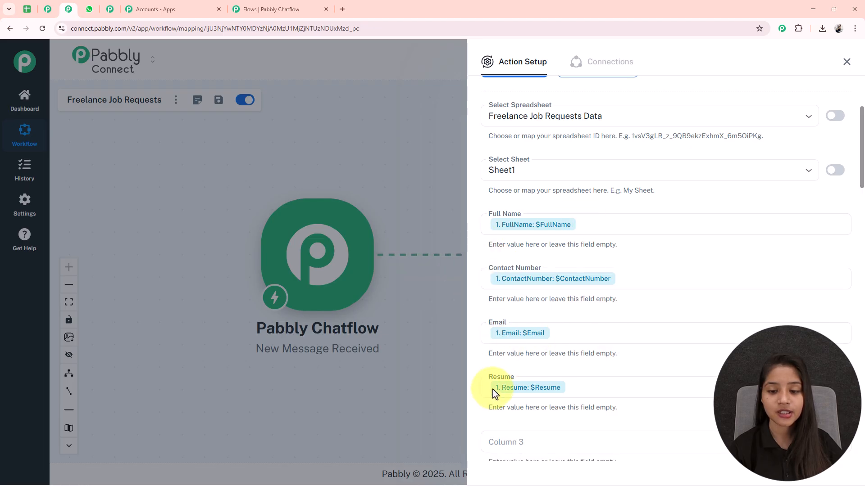
scroll(587, 382, "down", 4)
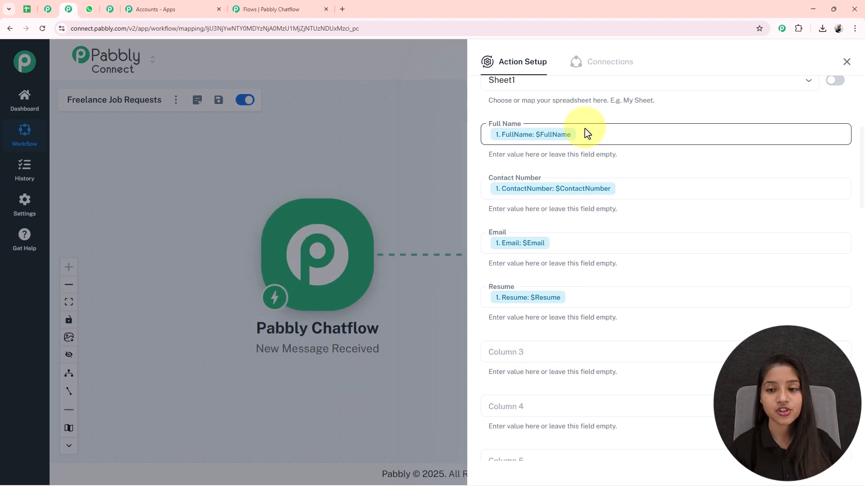
Examine which Pabbly Chatflow trigger values can be mapped to the Full Name field.
left_click(598, 144)
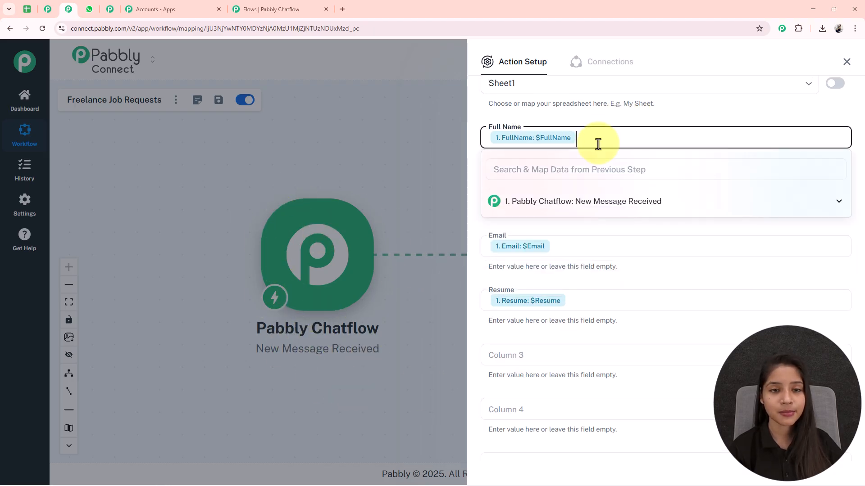
left_click(598, 200)
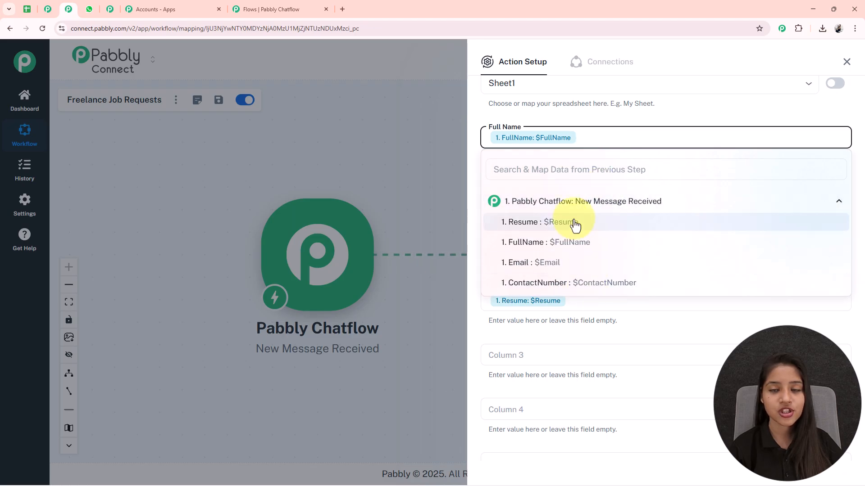
left_click(609, 113)
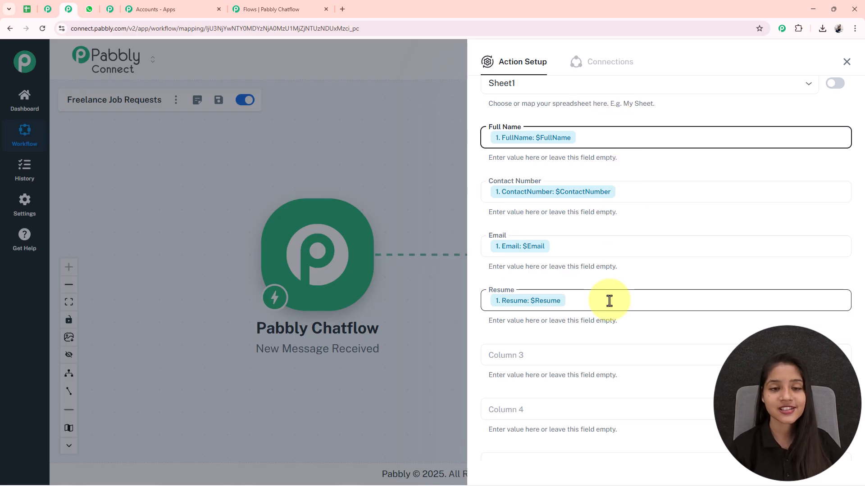
scroll(610, 301, "up", 3)
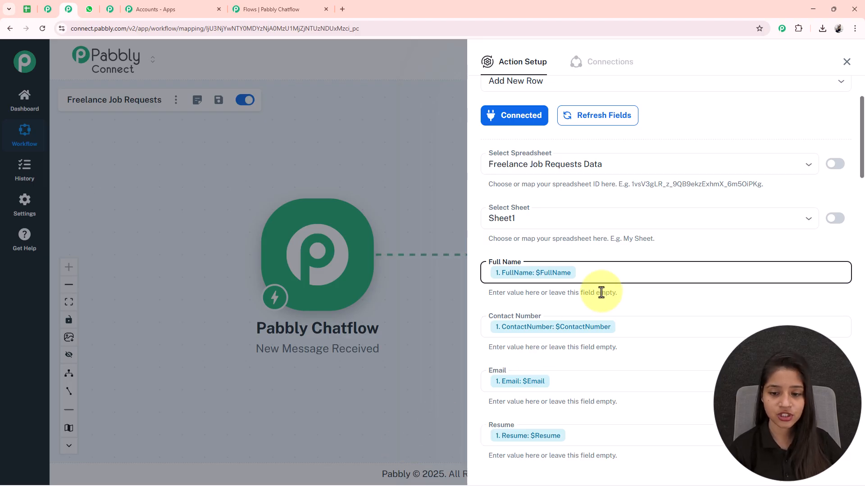
Save the Google Sheets action with a test request, check the new row in the spreadsheet, and close the action setup.
scroll(636, 342, "down", 8)
scroll(557, 220, "down", 15)
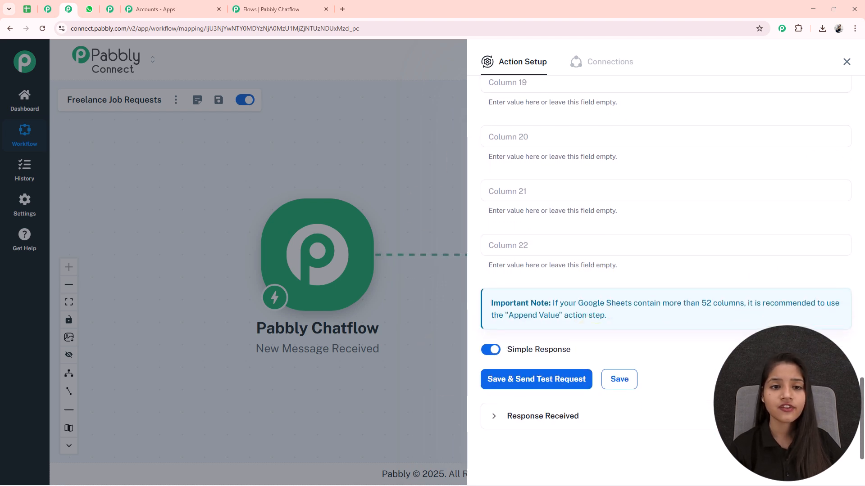
left_click(555, 381)
key("ctrl+1")
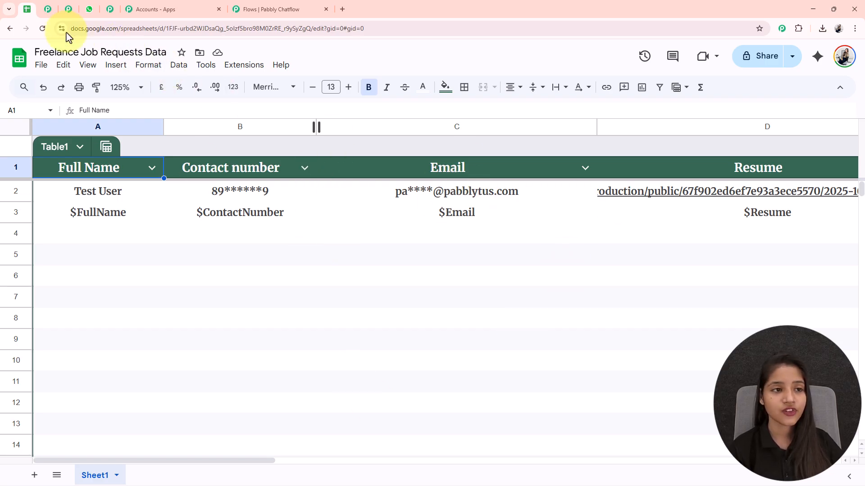
left_click(66, 13)
left_click(845, 62)
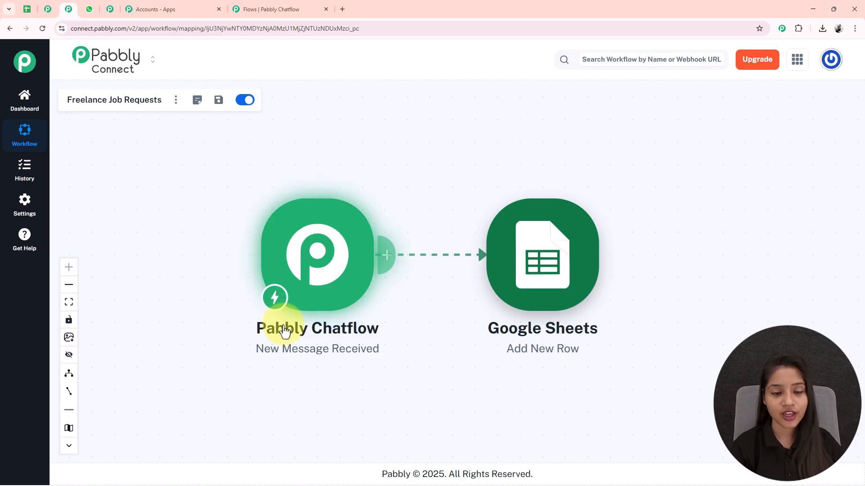
Return to Pabbly Chatflow, save the API request and connect the email question to it.
left_click(258, 9)
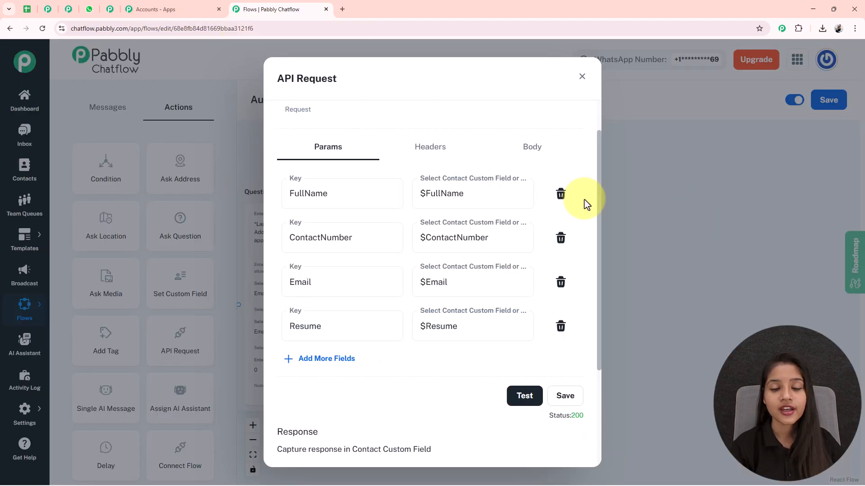
left_click(566, 396)
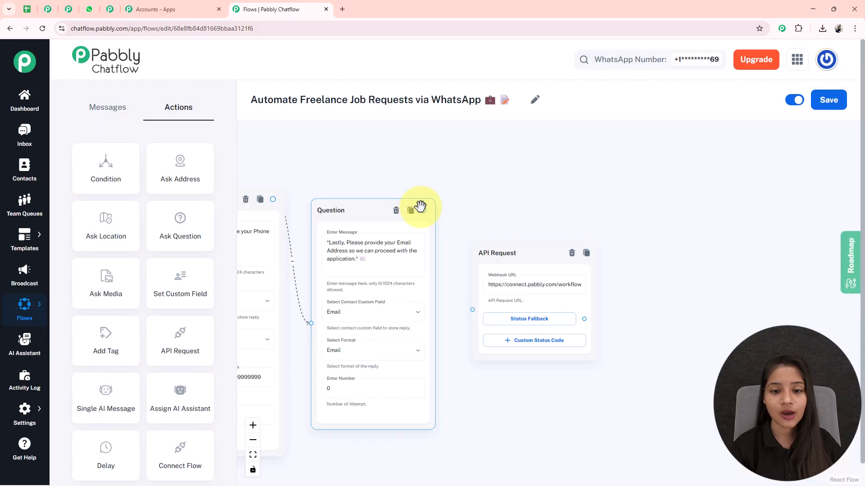
left_click_drag(425, 211, 471, 310)
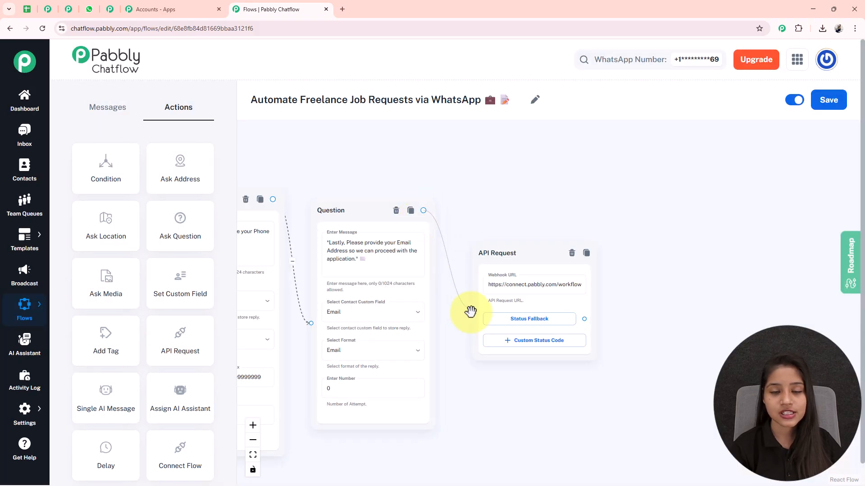
Add a Text Button block after the API Request with the message "✅ Your proposal for *$JobType* has been submitted! ✨ *You will be notified once selected.*".
scroll(586, 387, "down", 5)
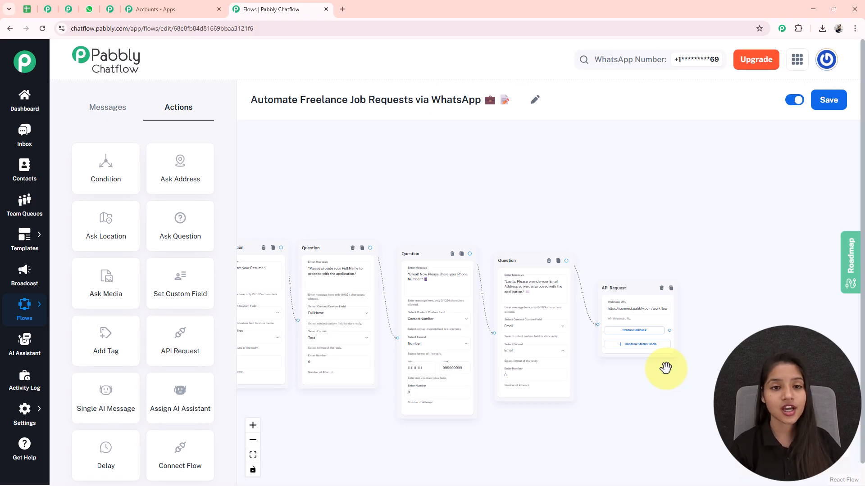
left_click_drag(665, 368, 527, 387)
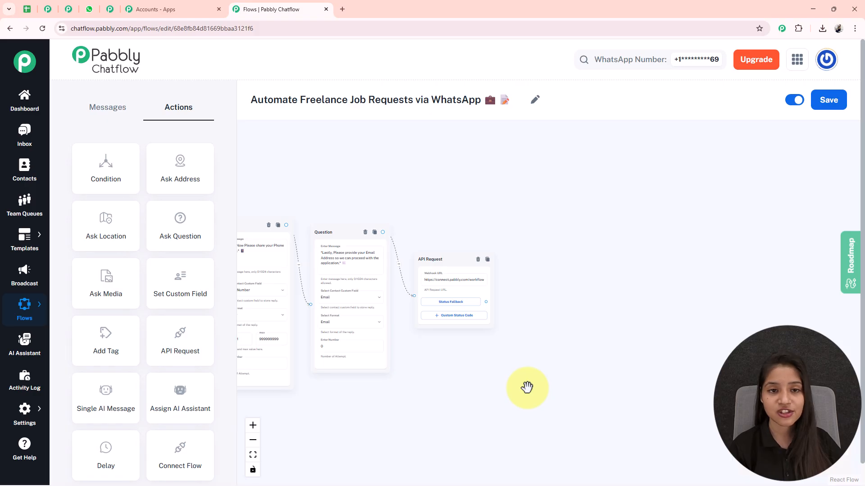
left_click_drag(486, 302, 536, 254)
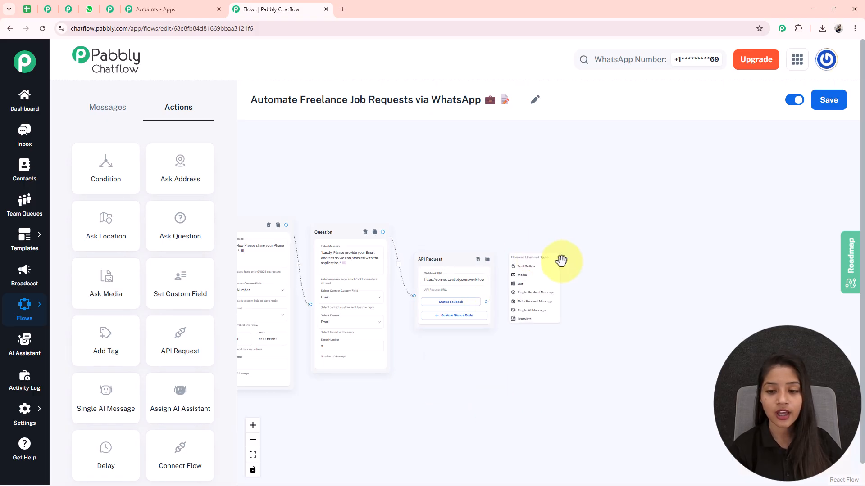
left_click(529, 268)
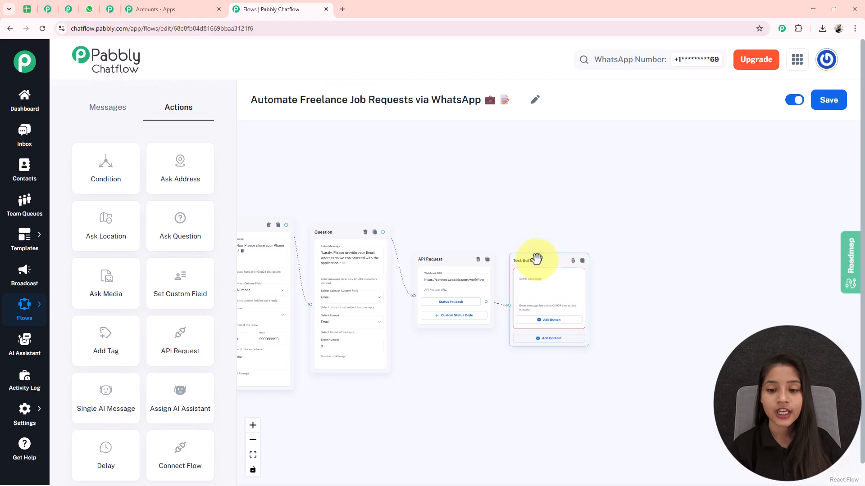
left_click_drag(440, 413, 337, 399)
scroll(459, 281, "up", 7)
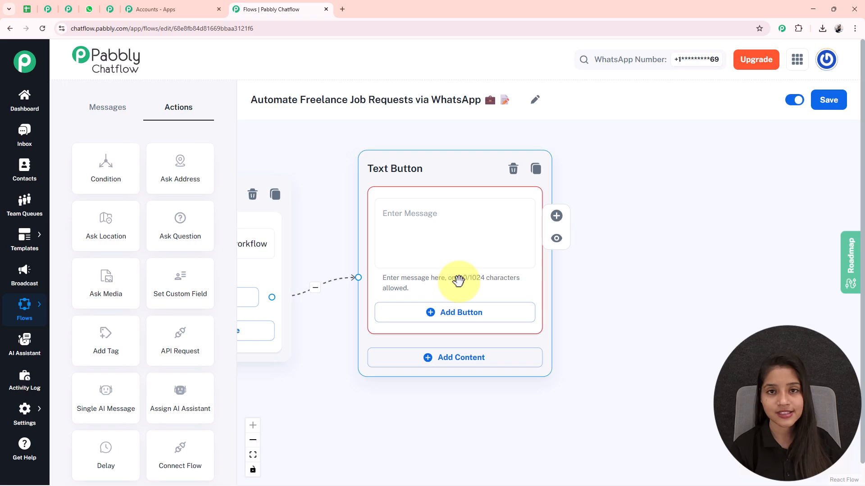
left_click(414, 254)
type("✅ Your proposal for *$JobType* has been submitted! ✨ *You will be notified once selected.*")
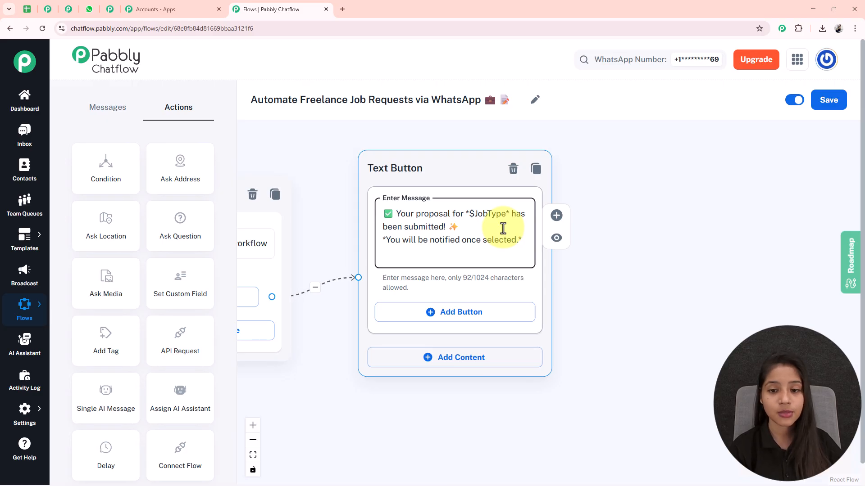
Connect the Submit Proposal button of the welcome message to the job List block.
scroll(494, 218, "down", 5)
left_click_drag(300, 336, 377, 367)
scroll(554, 361, "down", 4)
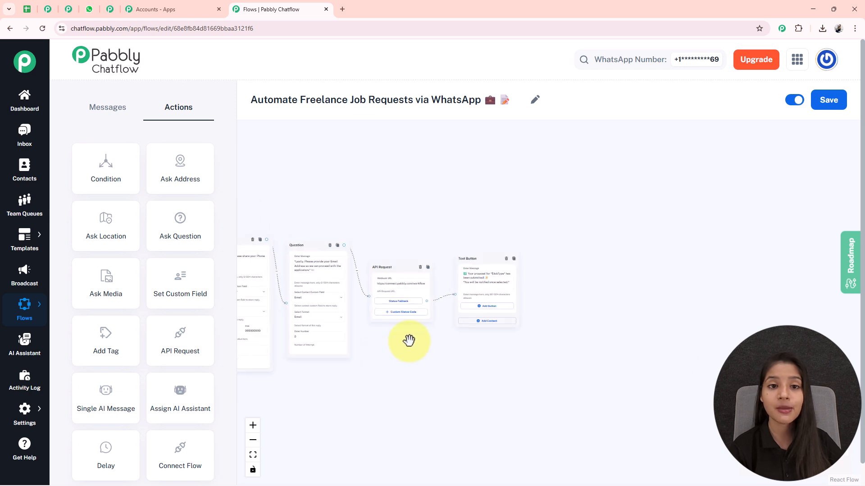
left_click_drag(409, 342, 749, 298)
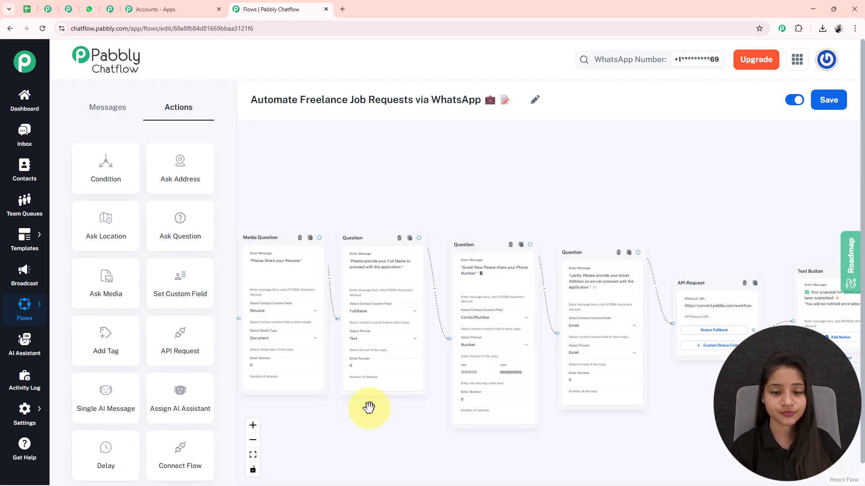
scroll(473, 304, "up", 5)
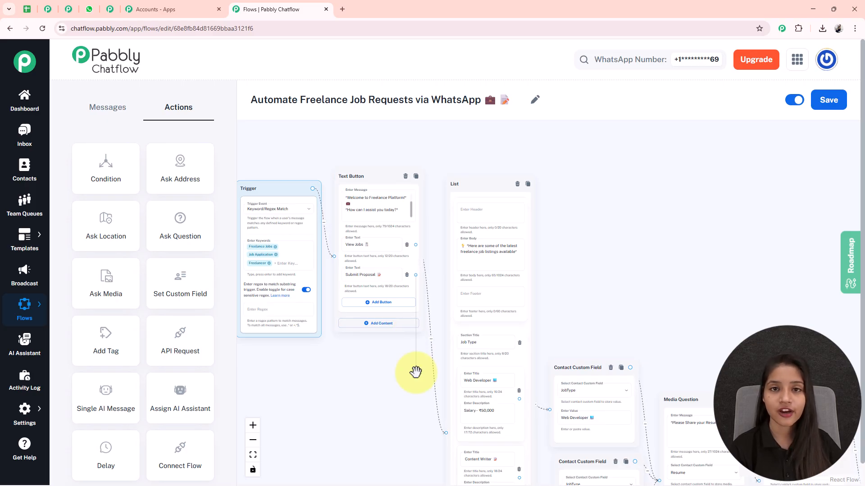
left_click_drag(415, 372, 445, 437)
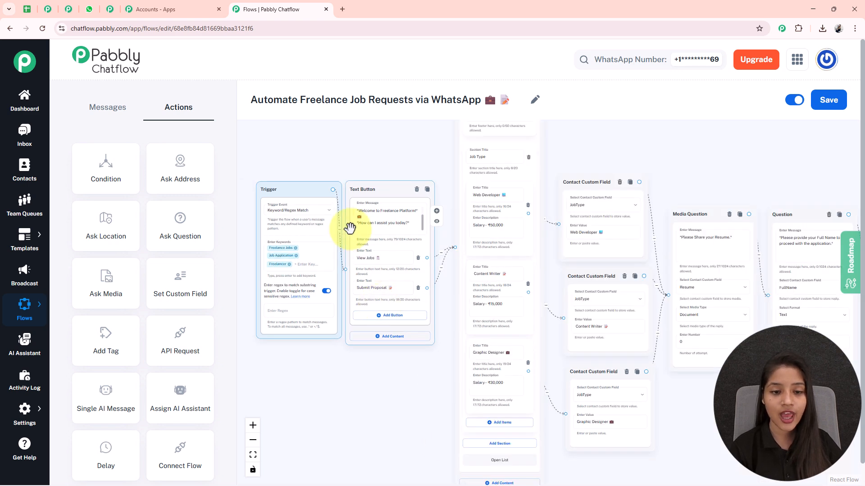
Reposition the trigger and welcome message blocks beside the List block, fit the whole flow in view, and save the flow.
mouse_move(299, 191)
left_mouse_down()
mouse_move(392, 201)
mouse_move(315, 185)
left_mouse_up()
left_click_drag(411, 193, 411, 167)
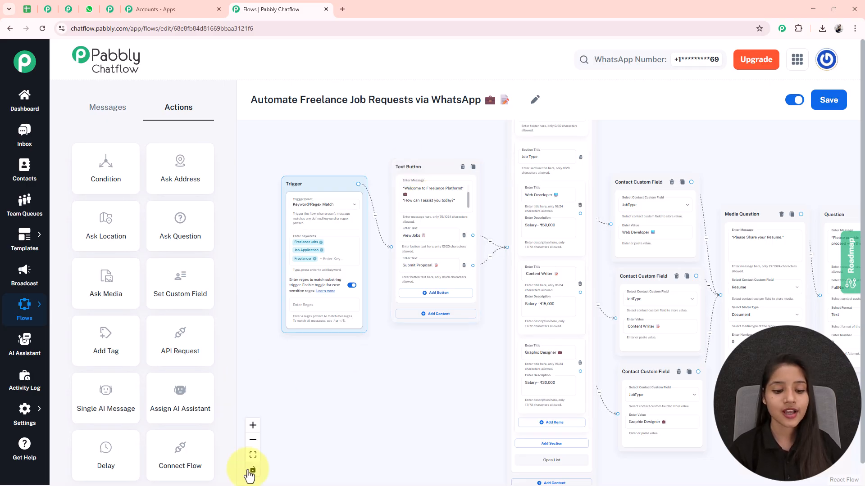
left_click(253, 455)
left_click_drag(608, 463, 609, 428)
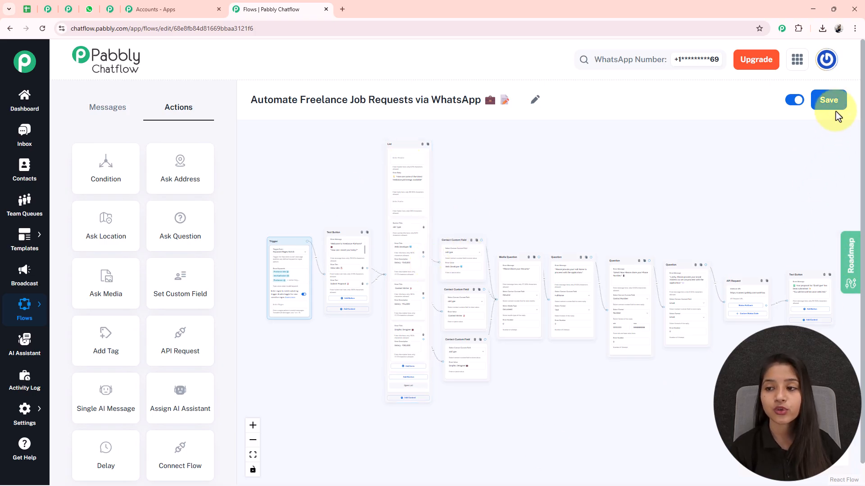
left_click(827, 101)
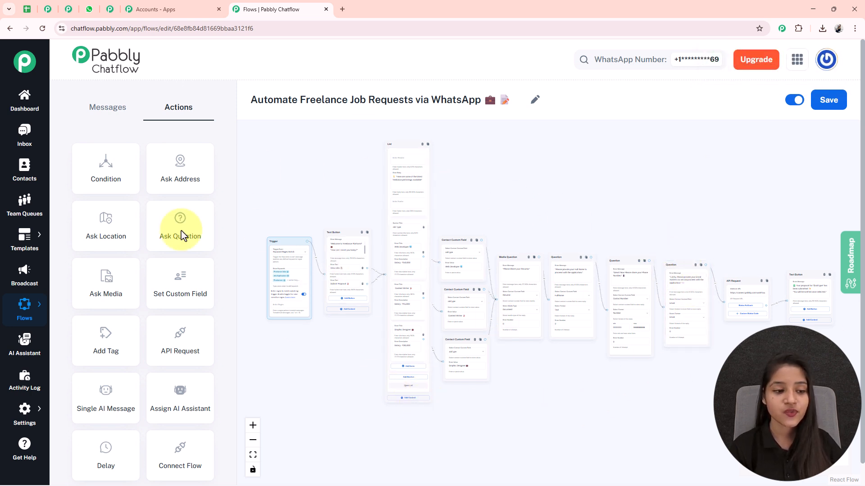
Go to the list of flows and copy the share link of "Automate Freelance Job Requests via WhatsApp".
mouse_move(28, 311)
left_click(90, 305)
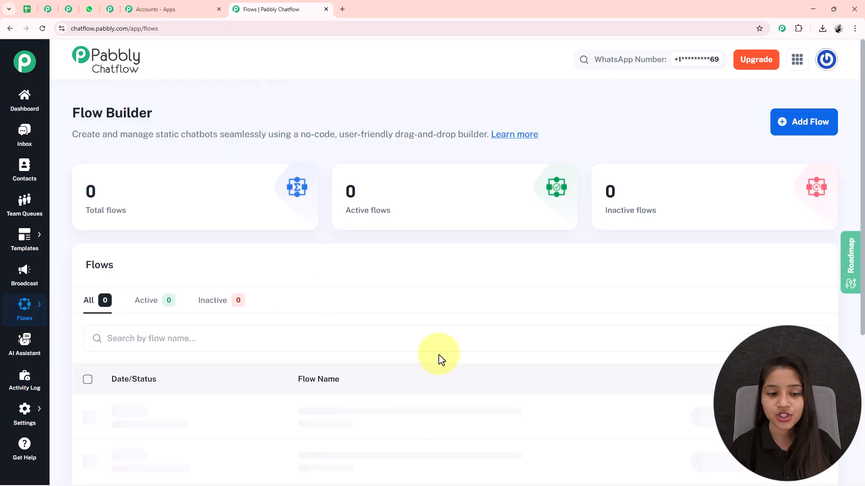
scroll(422, 381, "down", 2)
left_click(823, 326)
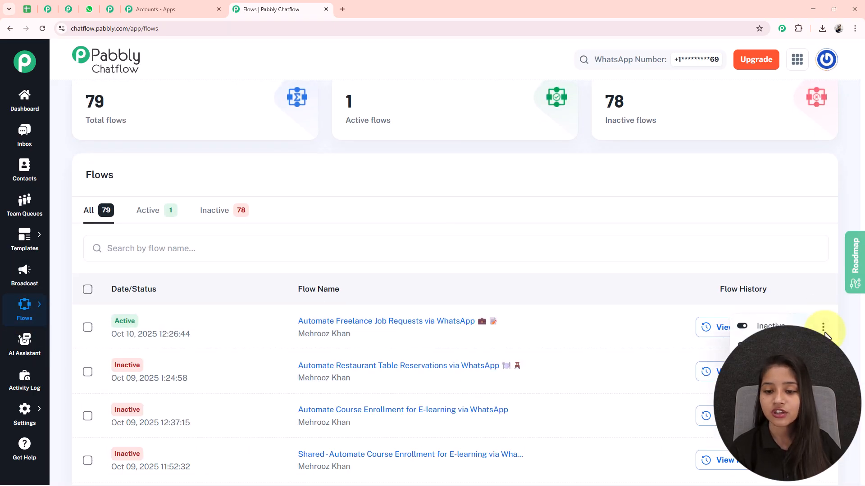
left_click(740, 389)
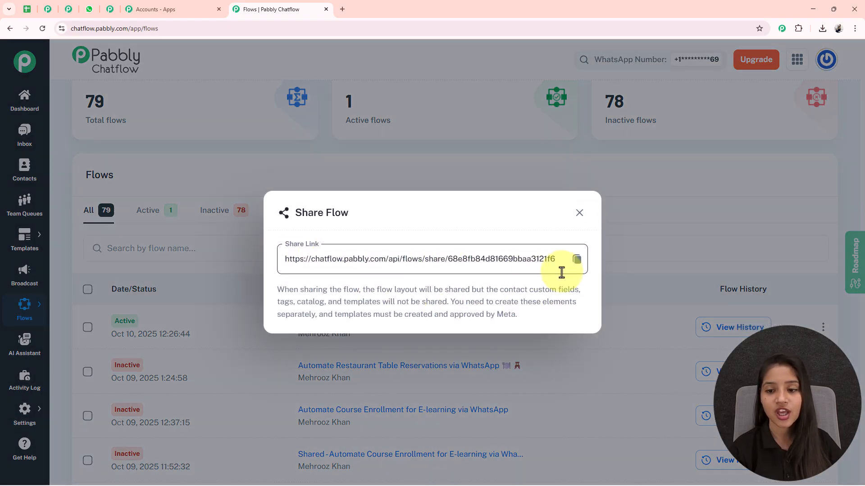
left_click(580, 264)
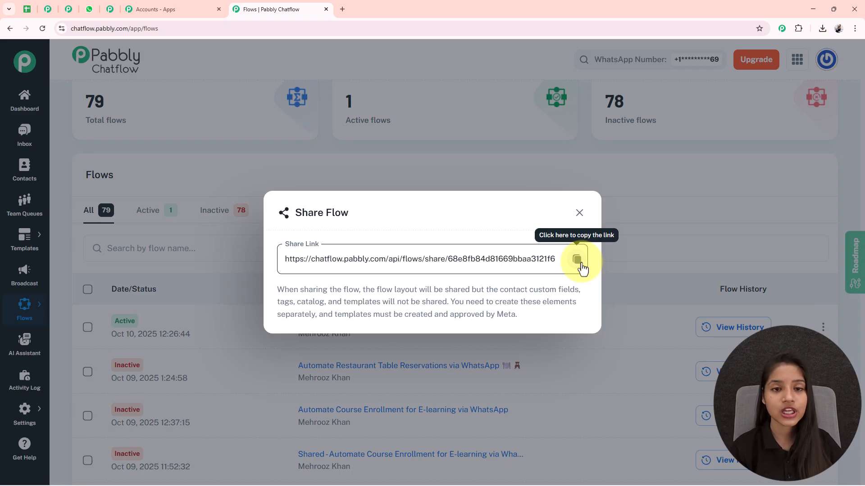
left_click(579, 214)
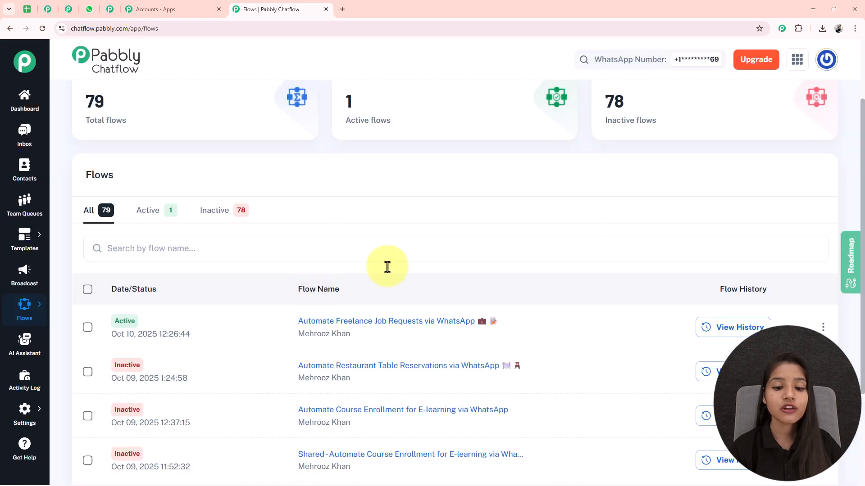
Open the freelance job requests flow and review the finished application conversation in the IT Company chat in WhatsApp.
left_click(386, 321)
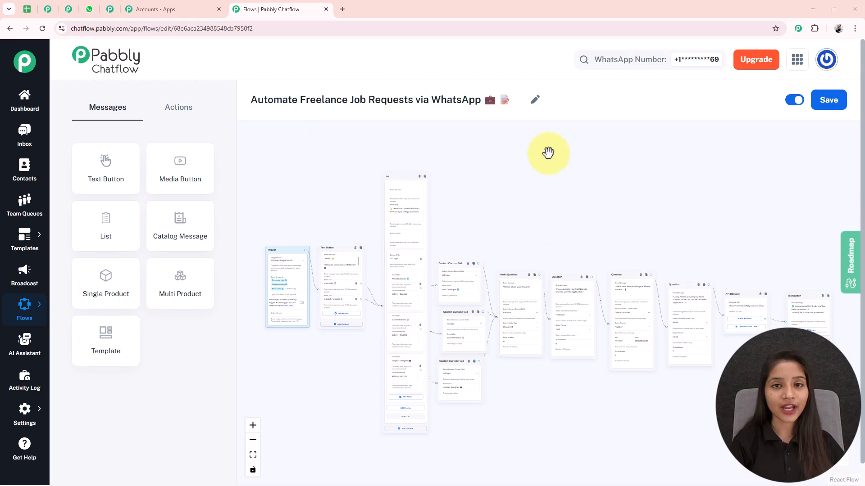
left_click(88, 9)
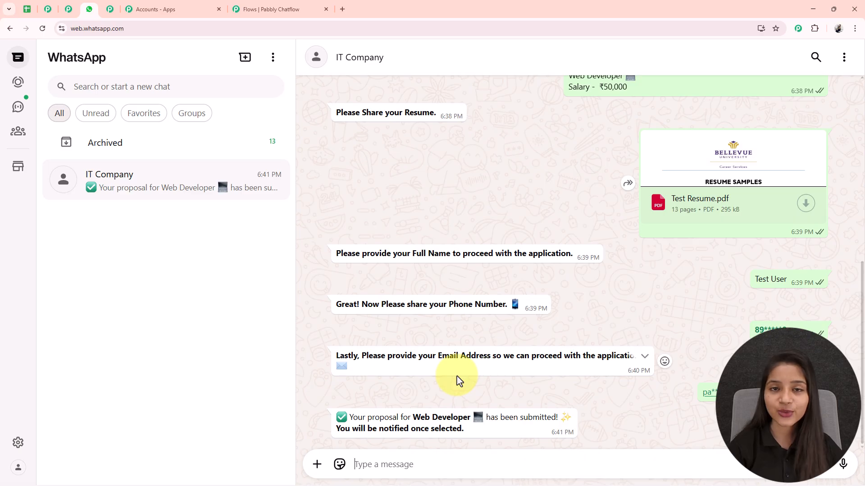
left_click(258, 8)
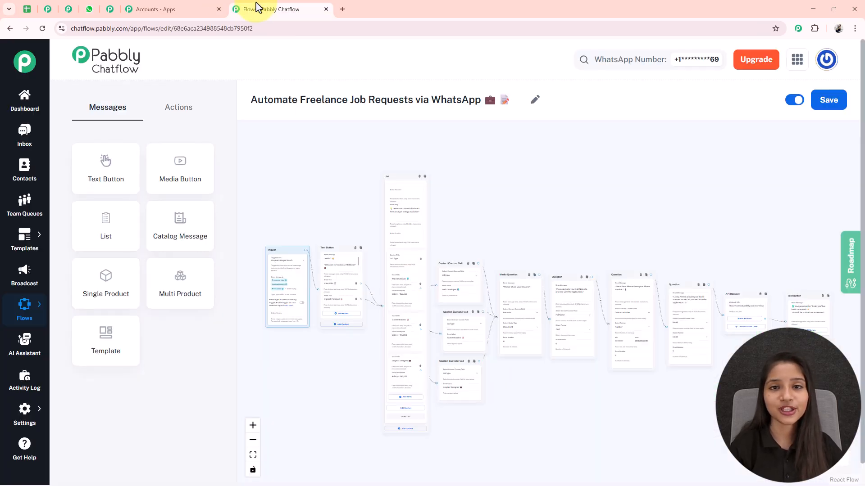